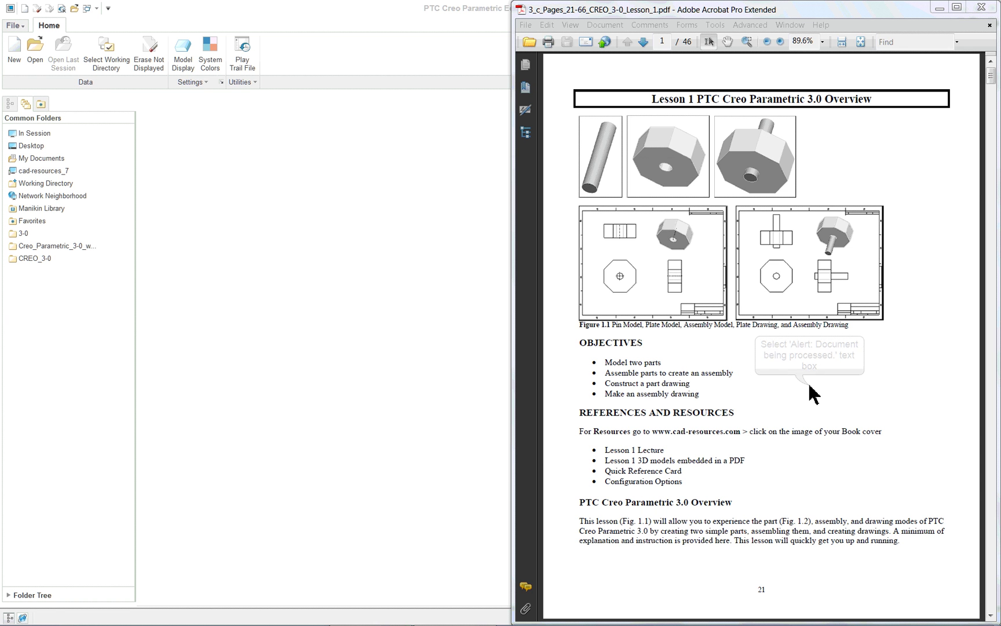
- Dismiss the processing pop-up and review lesson pages 1–3 on the pin part in Acrobat
click(640, 443)
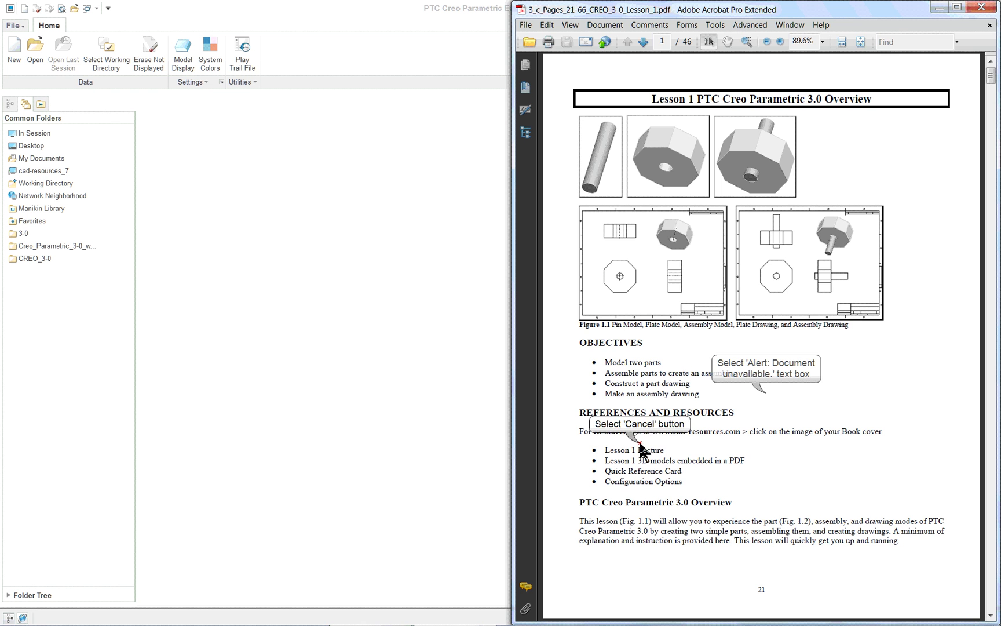
scroll(768, 394, down, 3)
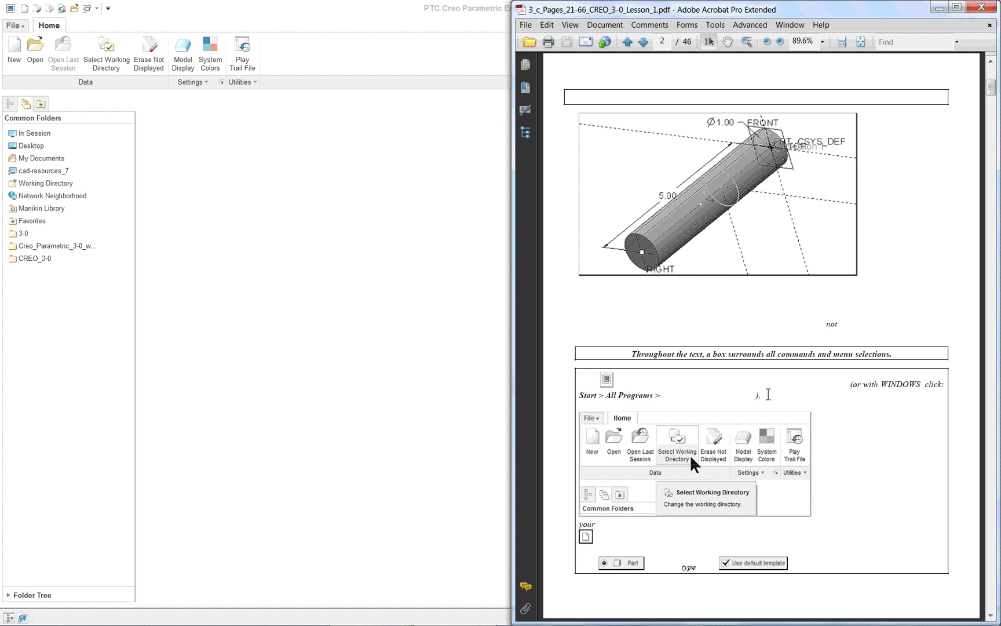
scroll(768, 394, down, 5)
scroll(768, 394, down, 5)
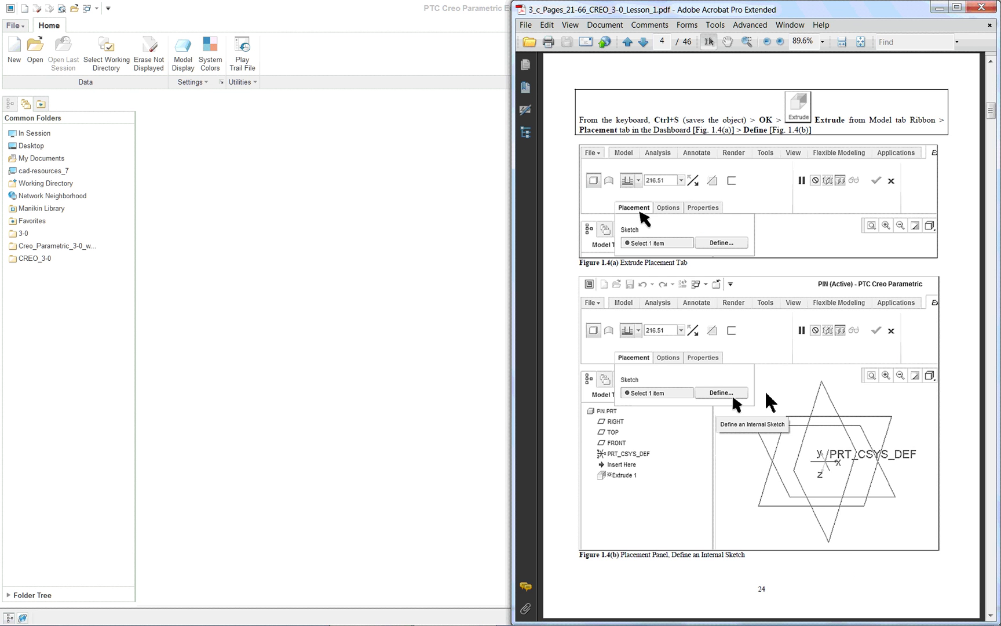
scroll(768, 394, up, 10)
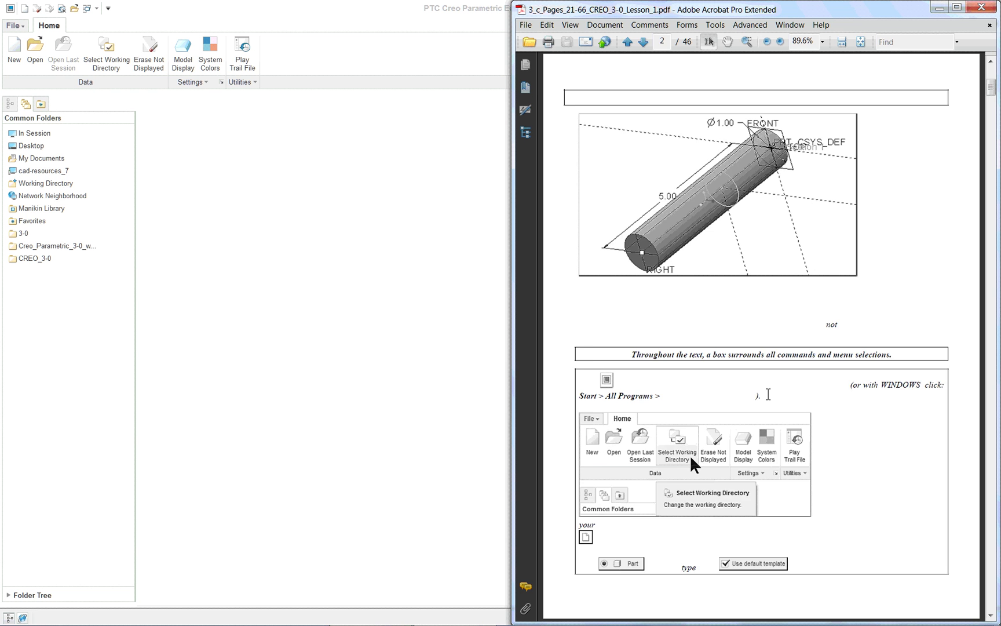
scroll(769, 394, up, 5)
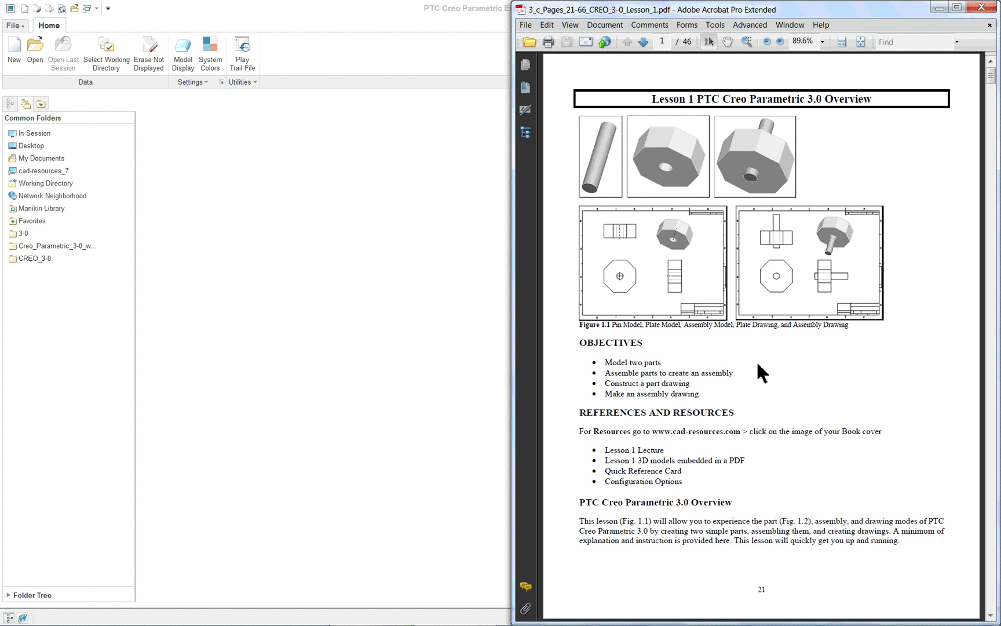
scroll(758, 373, down, 5)
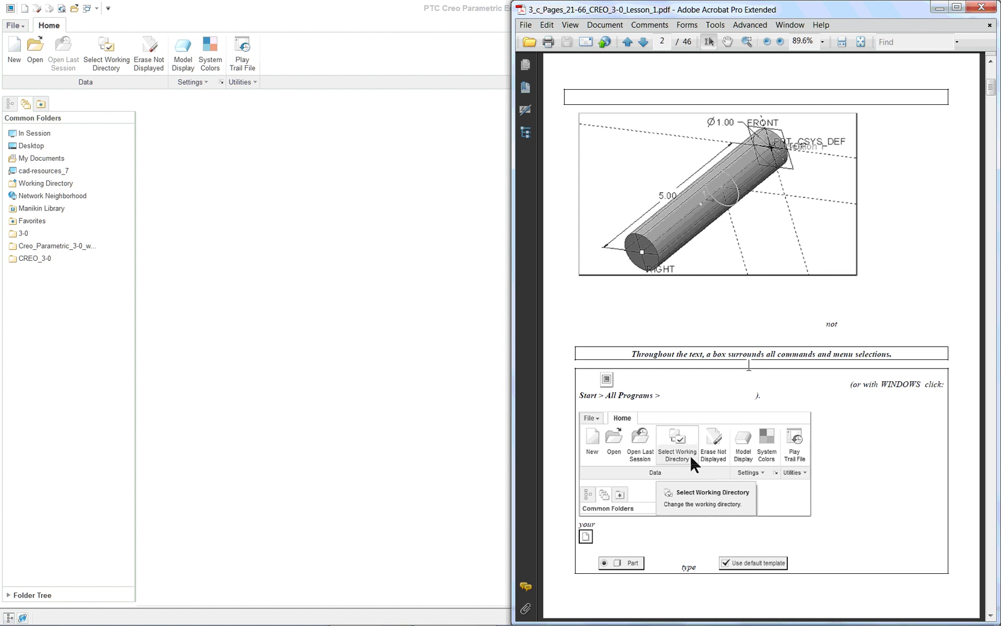
scroll(748, 365, down, 5)
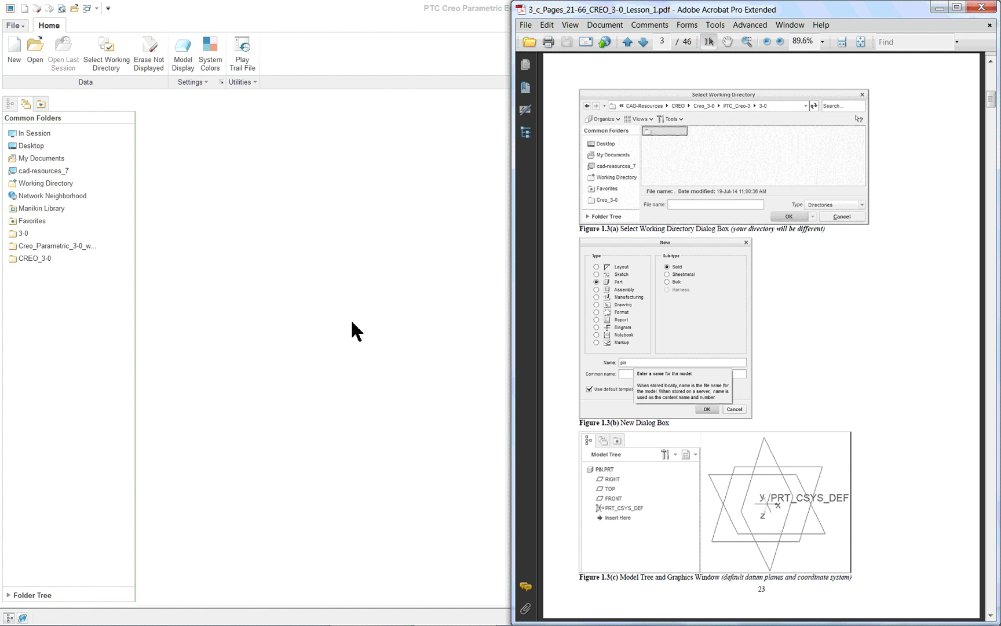
scroll(345, 321, up, 5)
scroll(344, 321, up, 5)
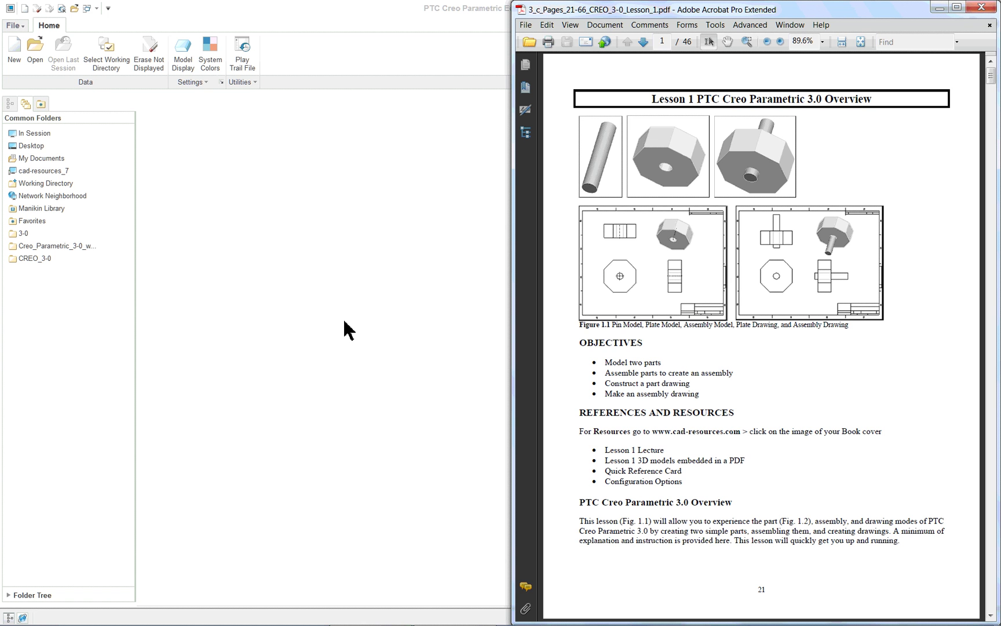
scroll(345, 319, down, 10)
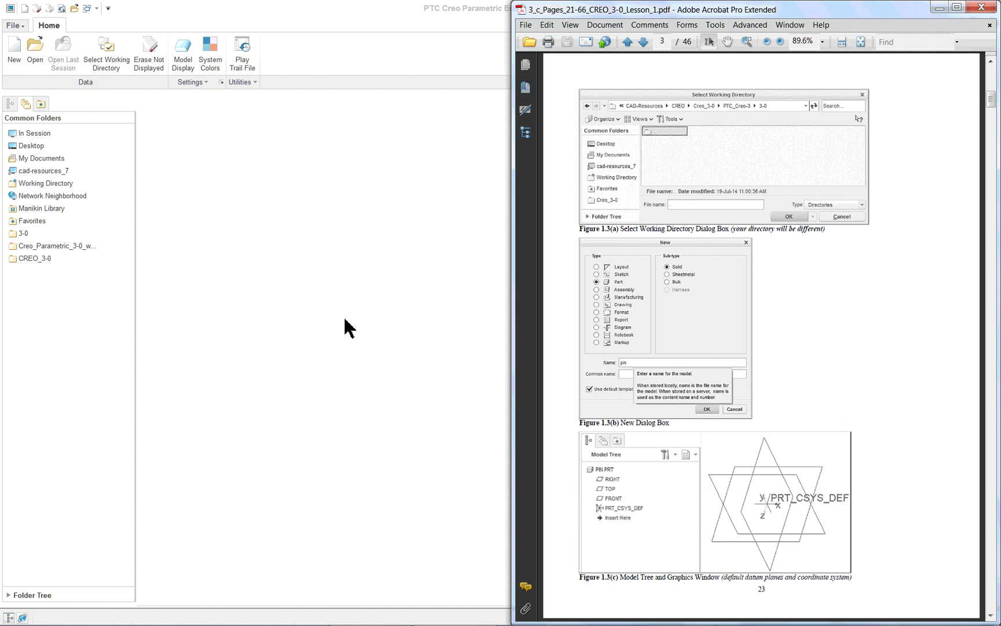
scroll(344, 318, up, 5)
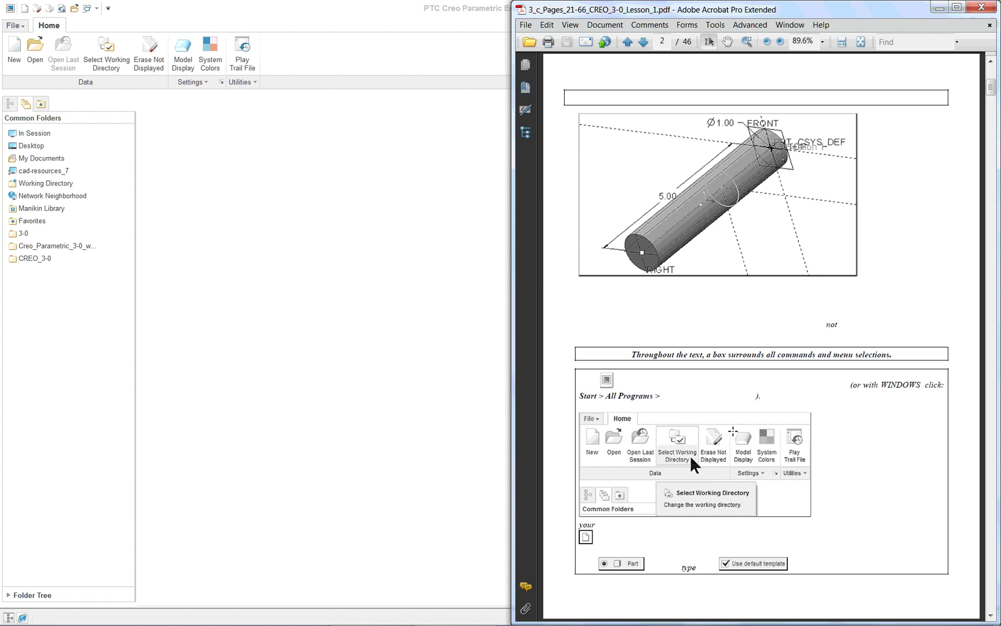
- Set Creo's working directory to C:\CAD-Resources\CREO\Creo_3-0\PTC_Creo-3\3-0
click(350, 342)
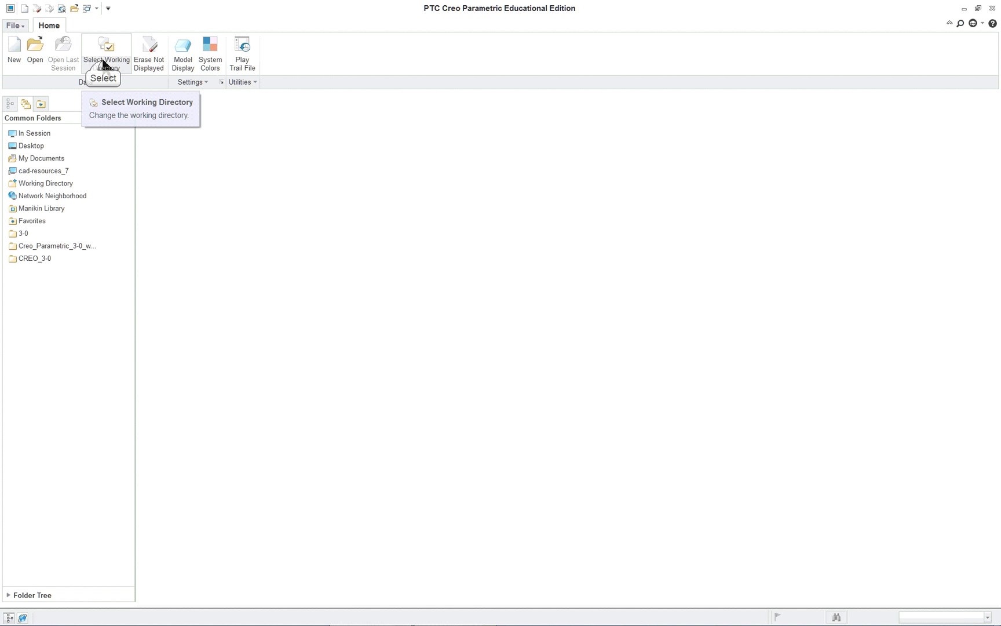
click(105, 66)
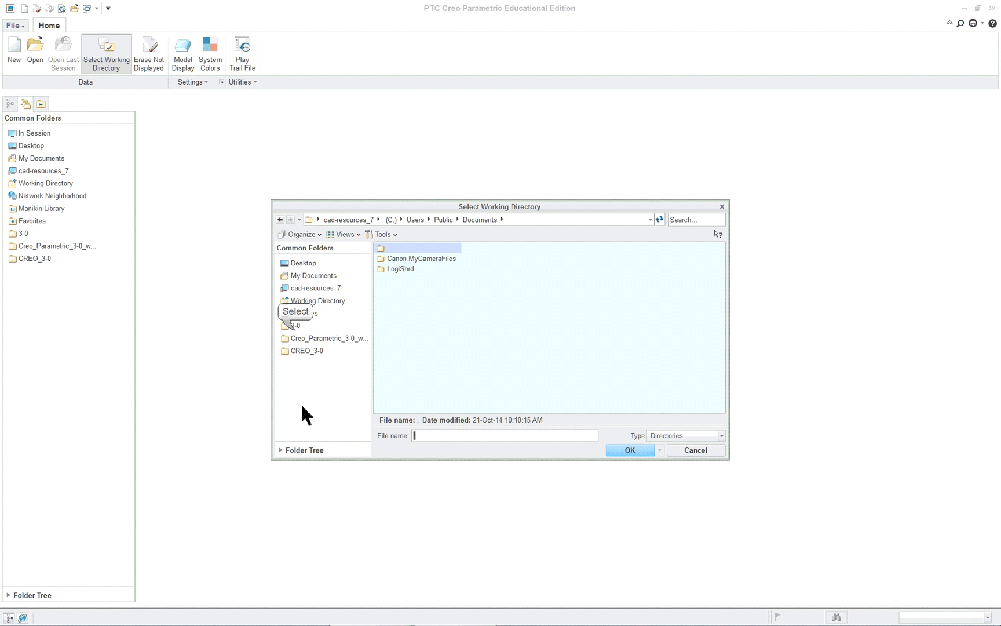
click(295, 327)
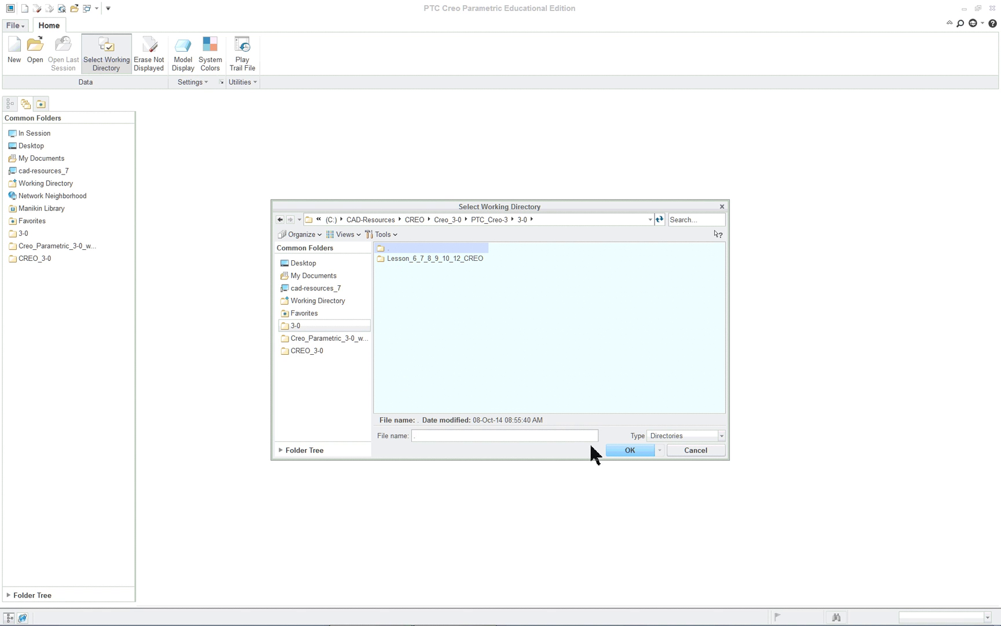
click(634, 452)
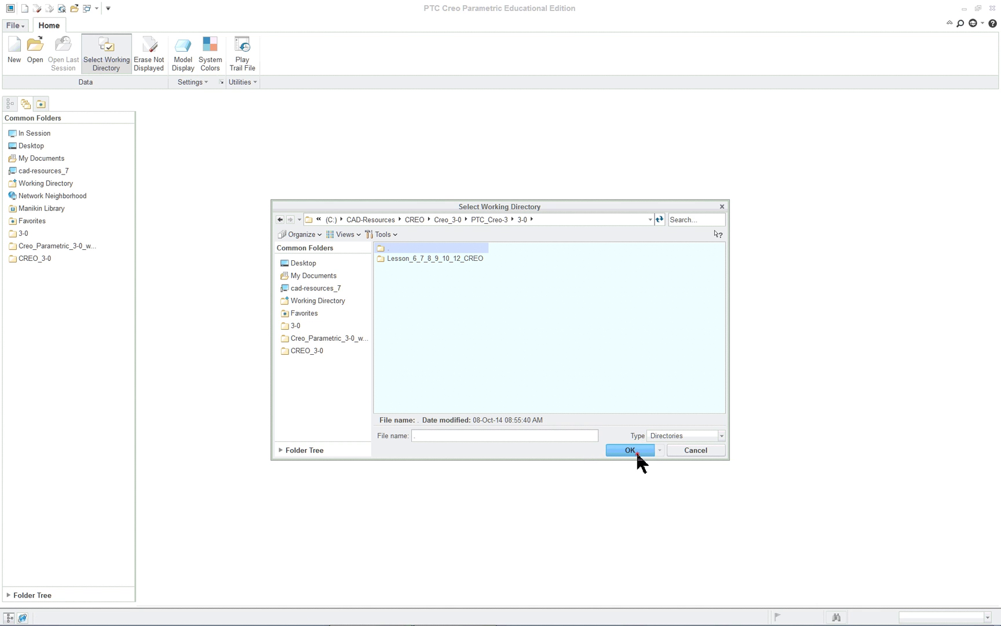
click(637, 453)
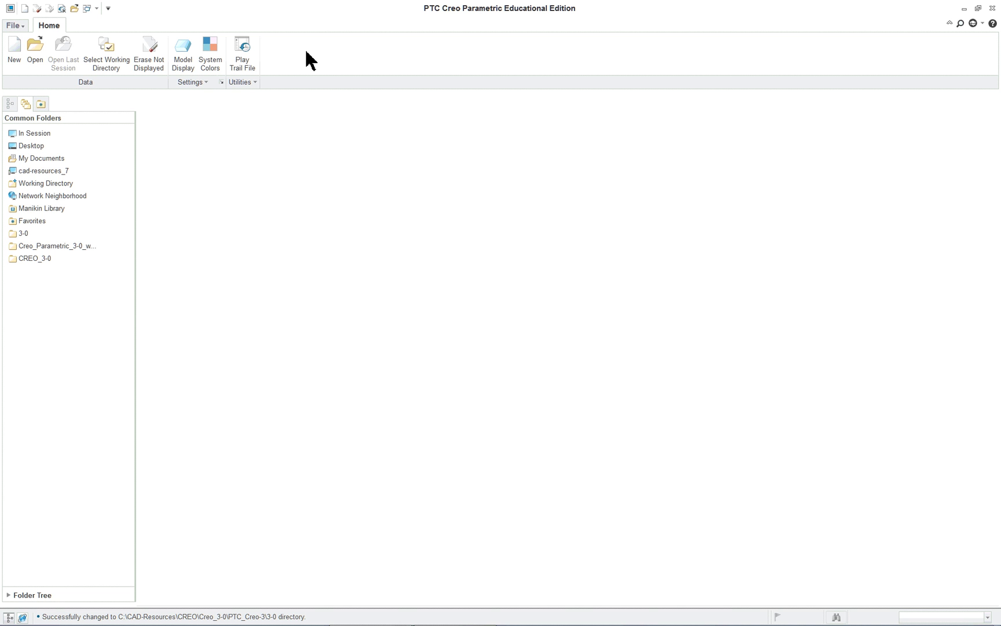
- Create a new solid part named pin1 from the default inlbs_part_solid template
click(12, 49)
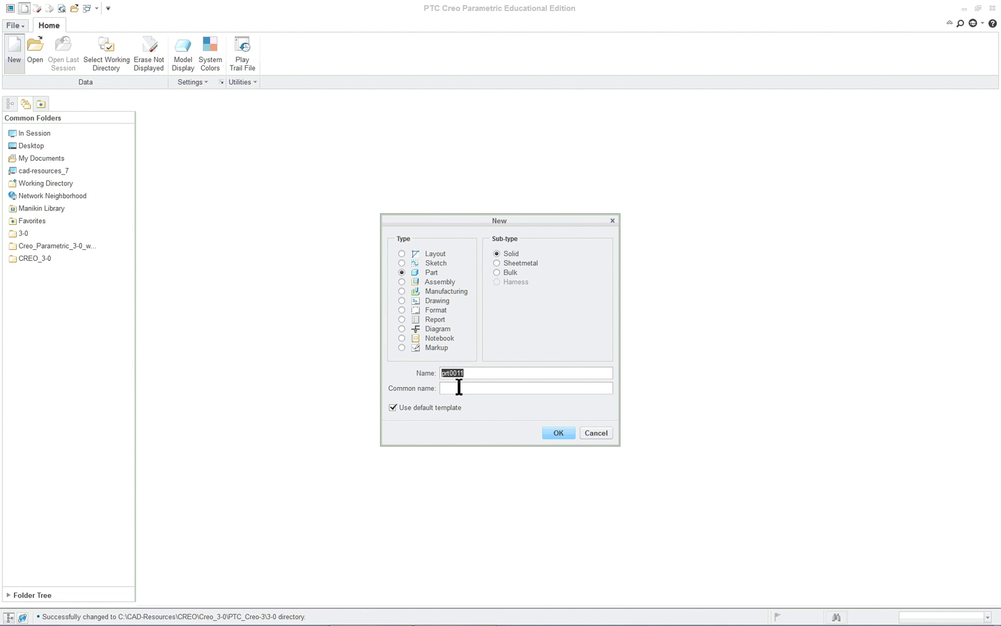
text(pin1)
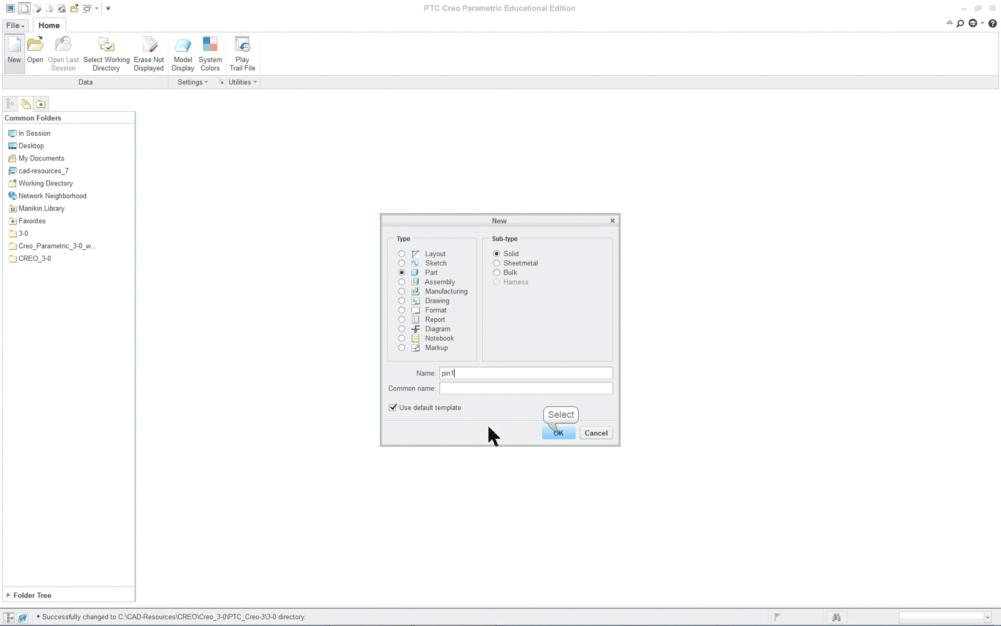
click(551, 435)
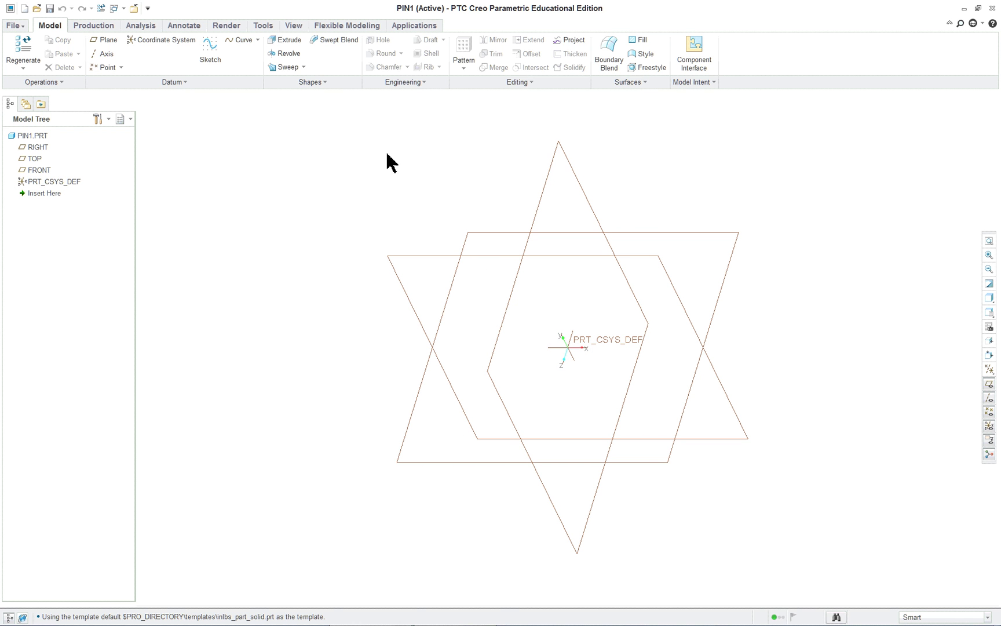
- Turn on datum plane and axis name tags in the View tab's Show group
click(296, 26)
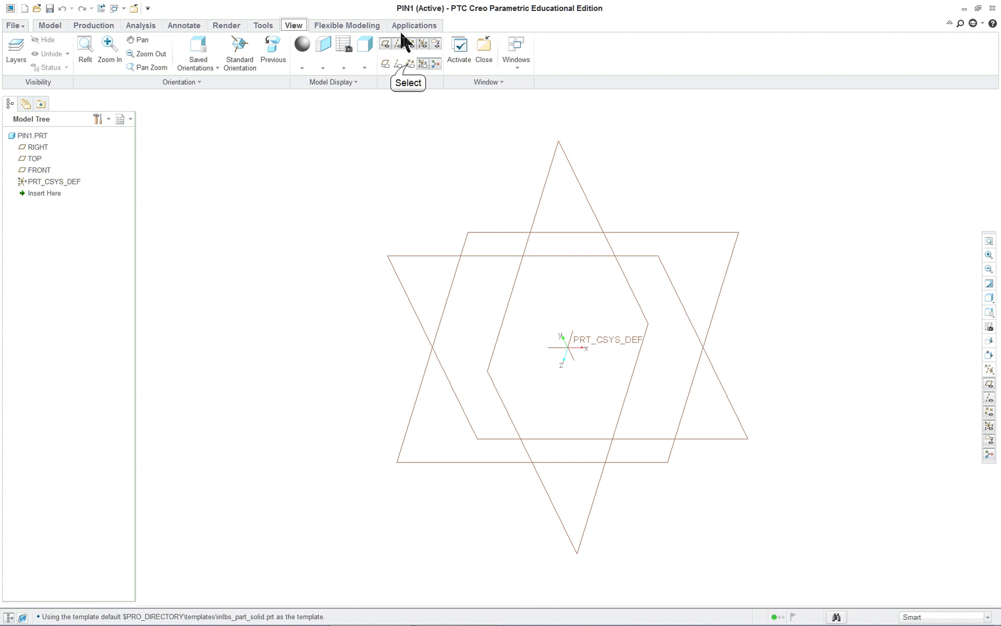
click(386, 63)
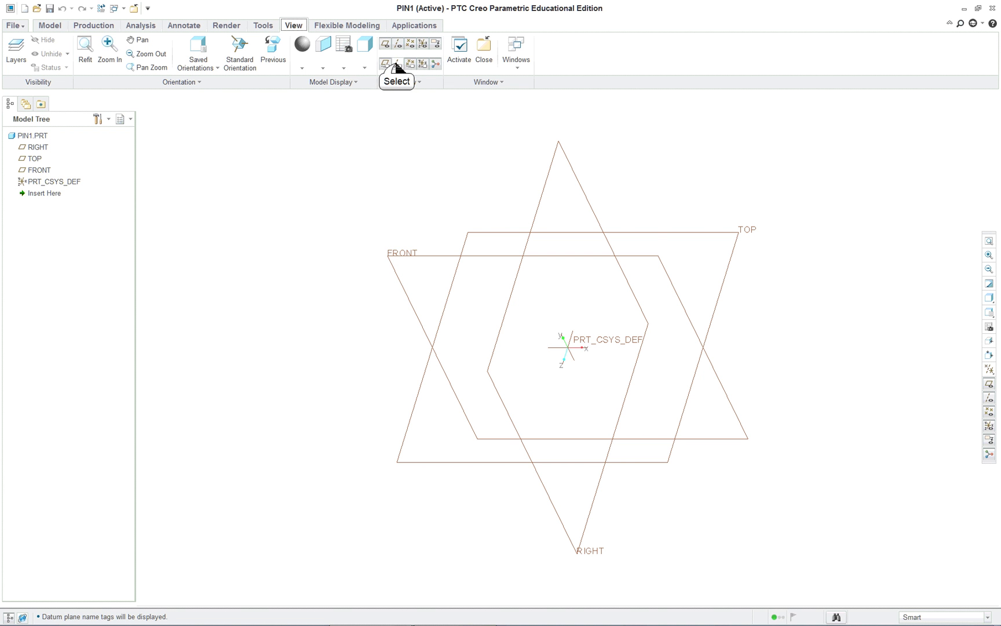
click(396, 64)
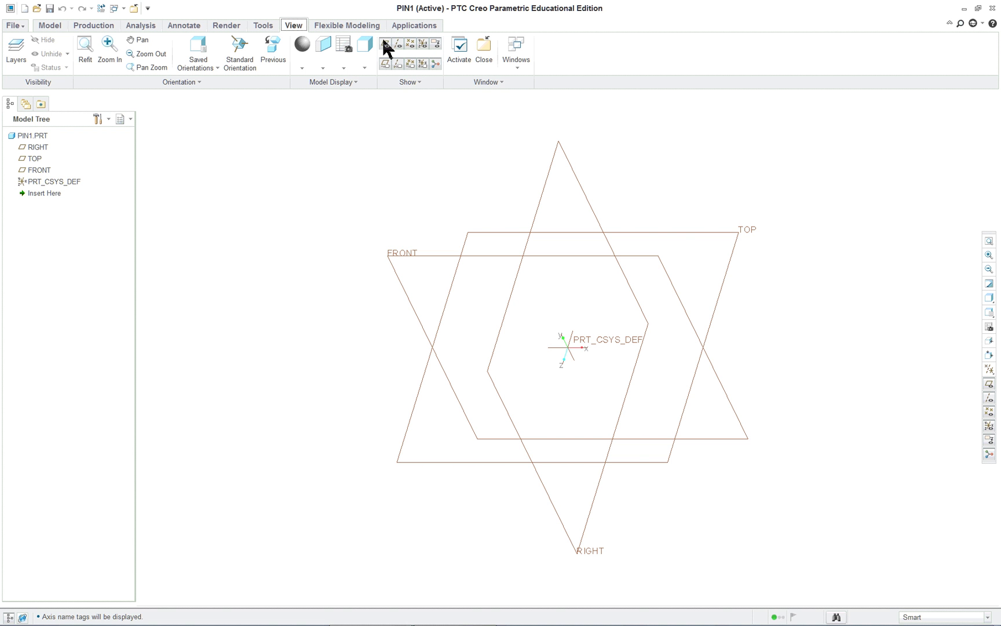
- Toggle datum plane, axis and tag display, ending with FRONT, TOP and RIGHT plane tags shown
click(385, 45)
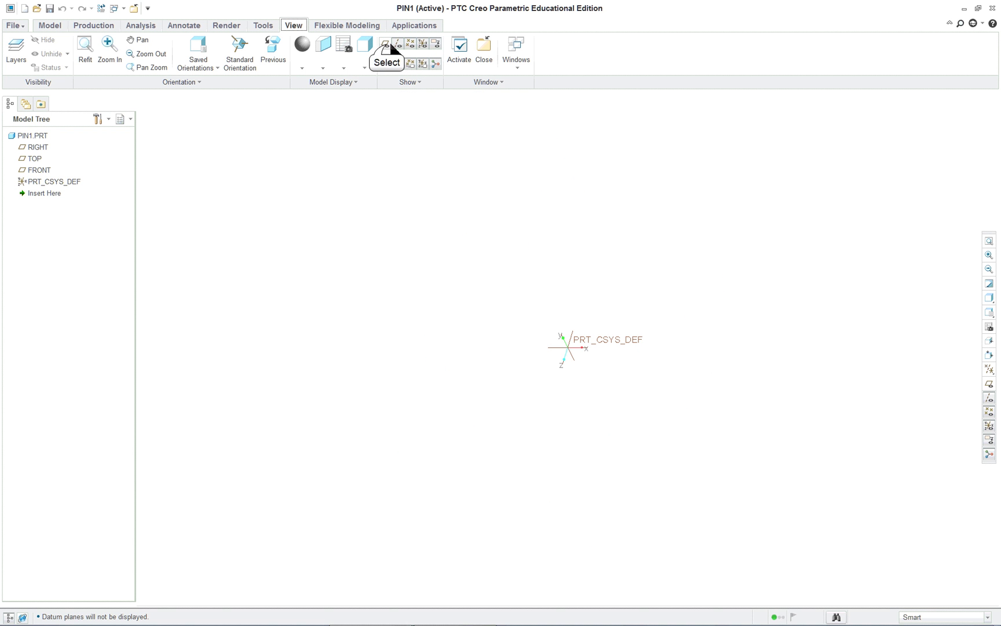
click(386, 46)
click(397, 45)
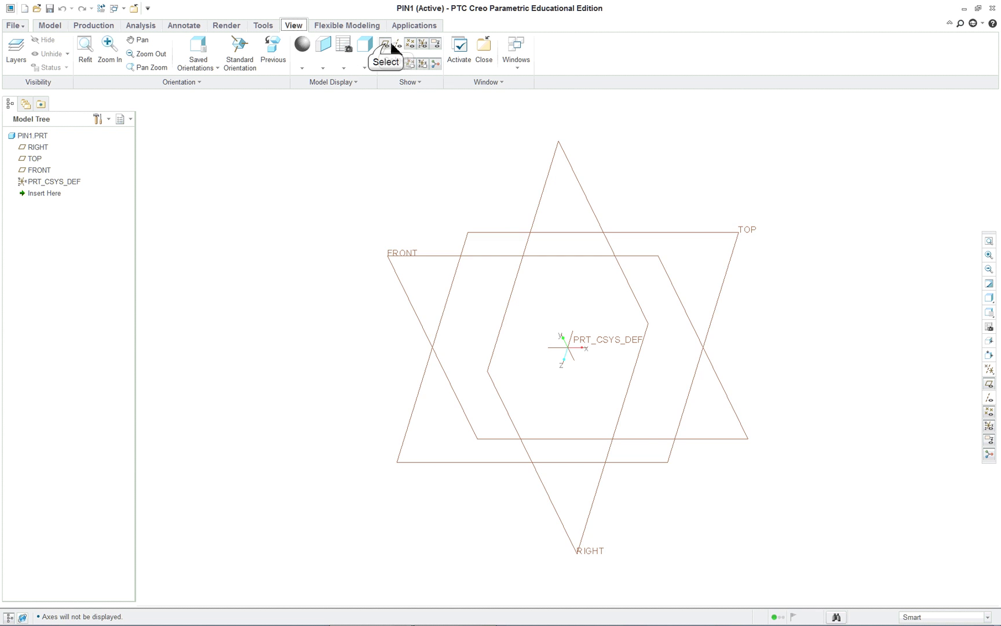
click(392, 45)
click(397, 45)
click(389, 46)
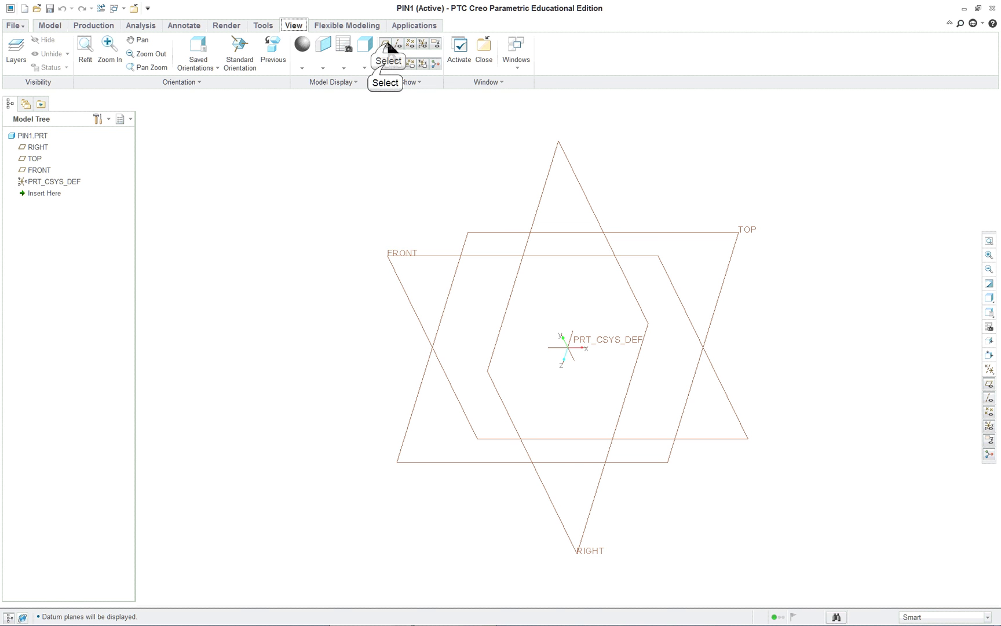
click(385, 64)
click(398, 64)
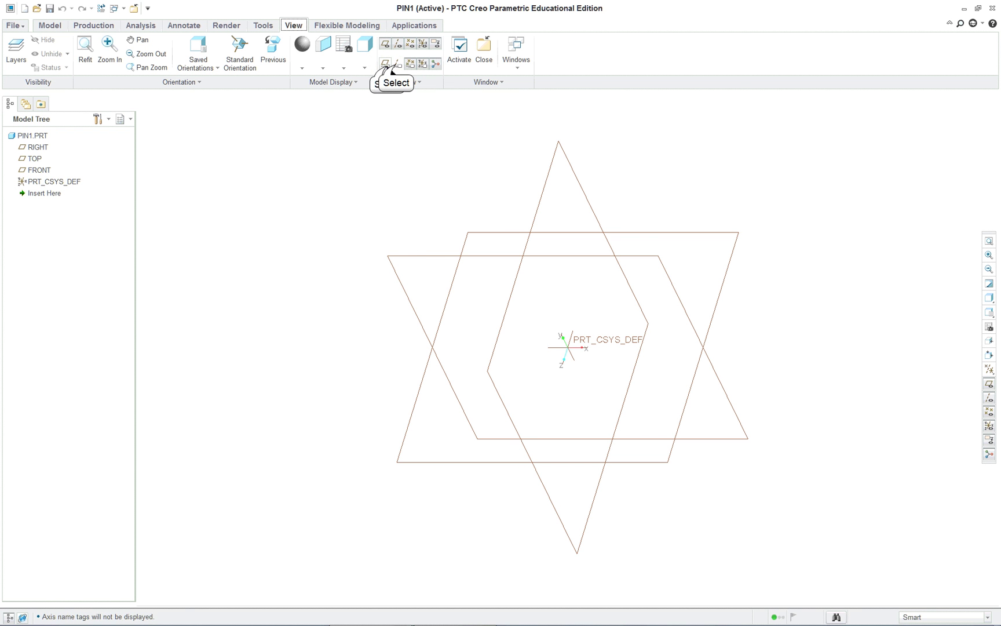
click(396, 64)
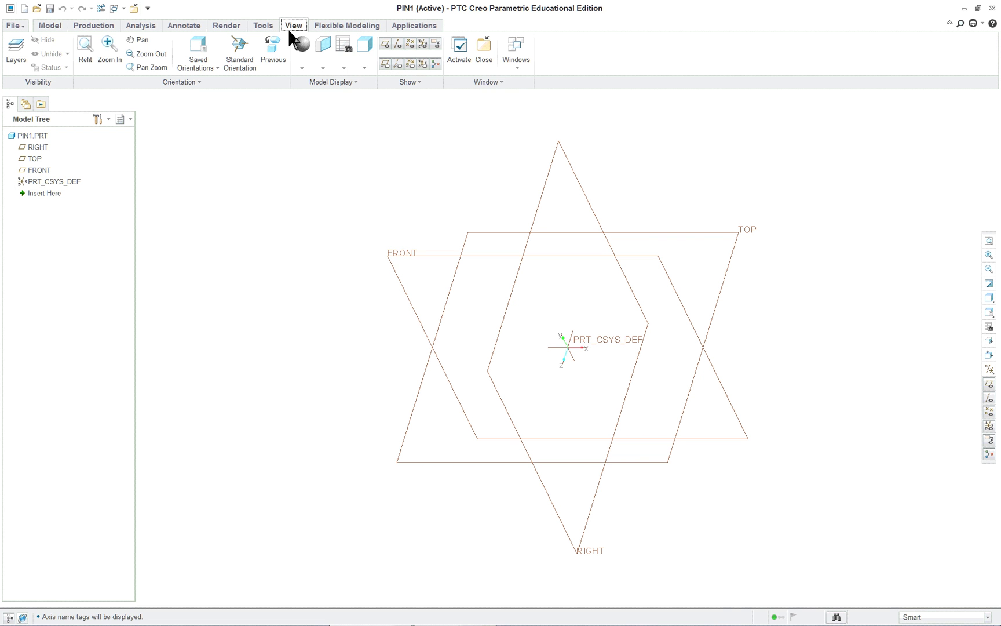
- Start Extrude 1 with its sketch placed on the FRONT datum plane
click(50, 26)
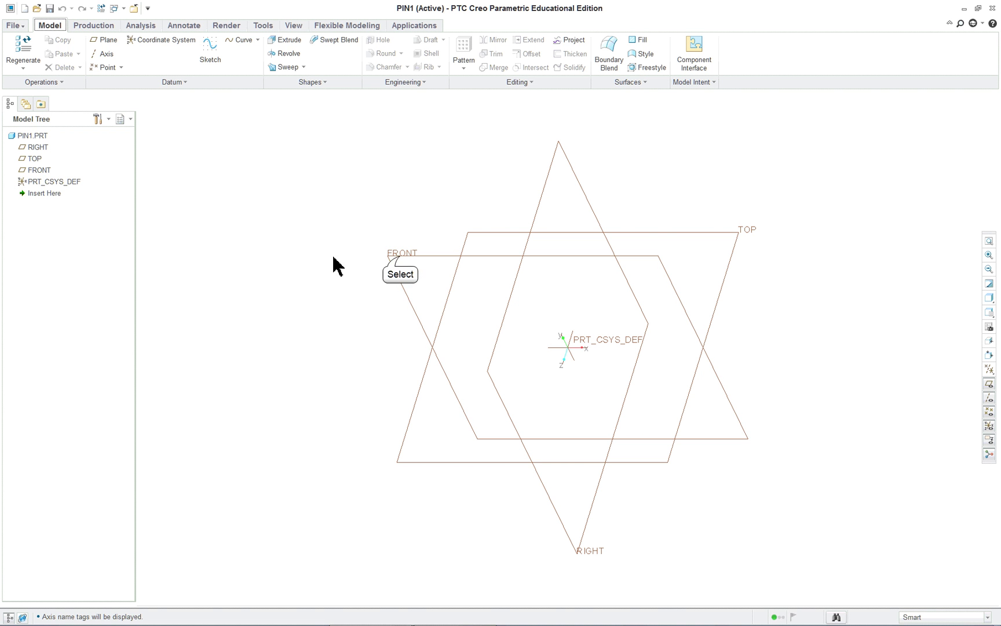
click(392, 259)
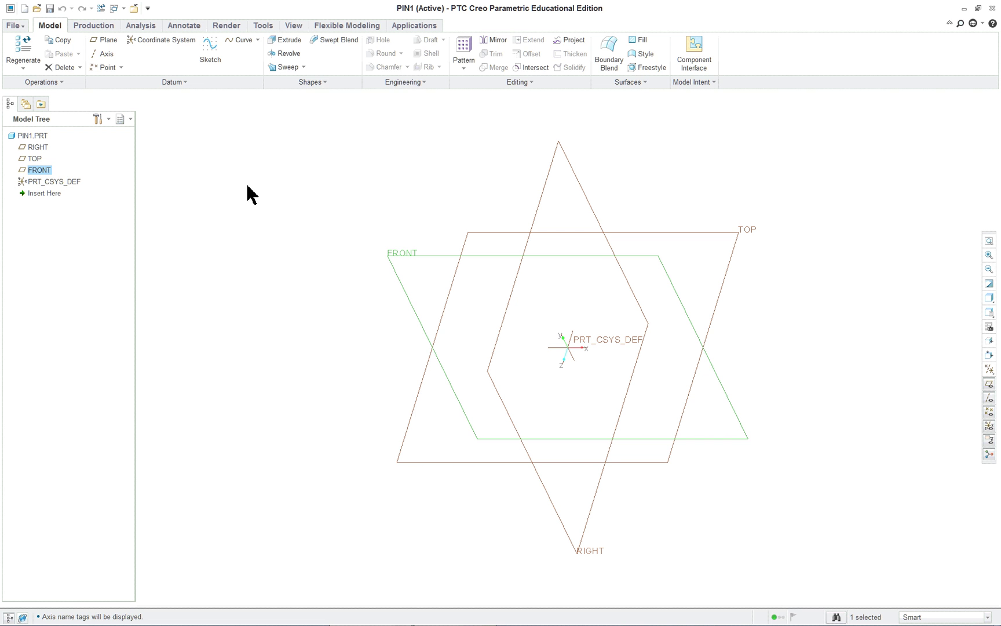
click(289, 46)
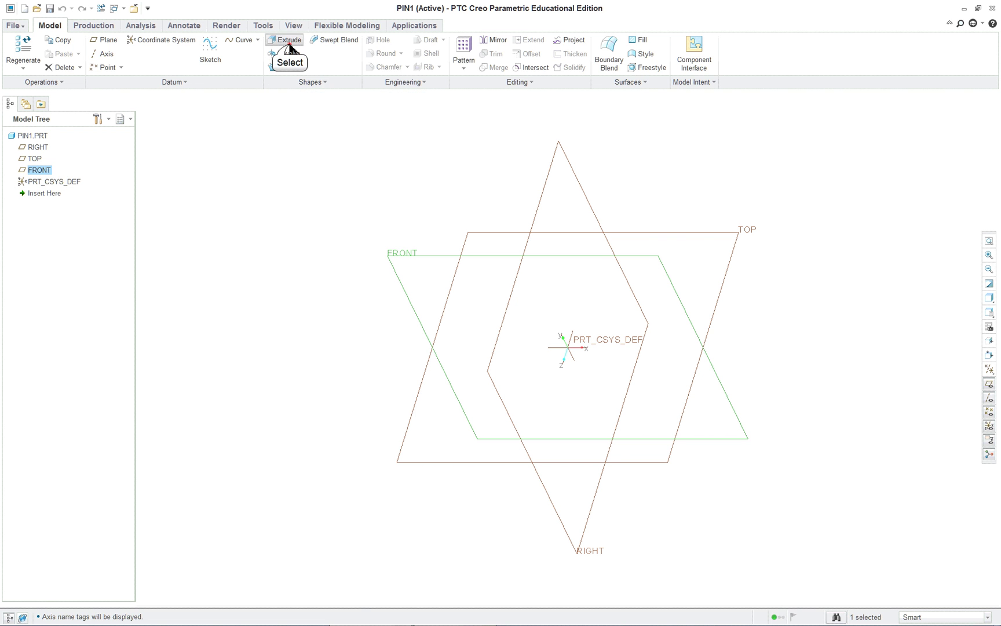
right_click(287, 221)
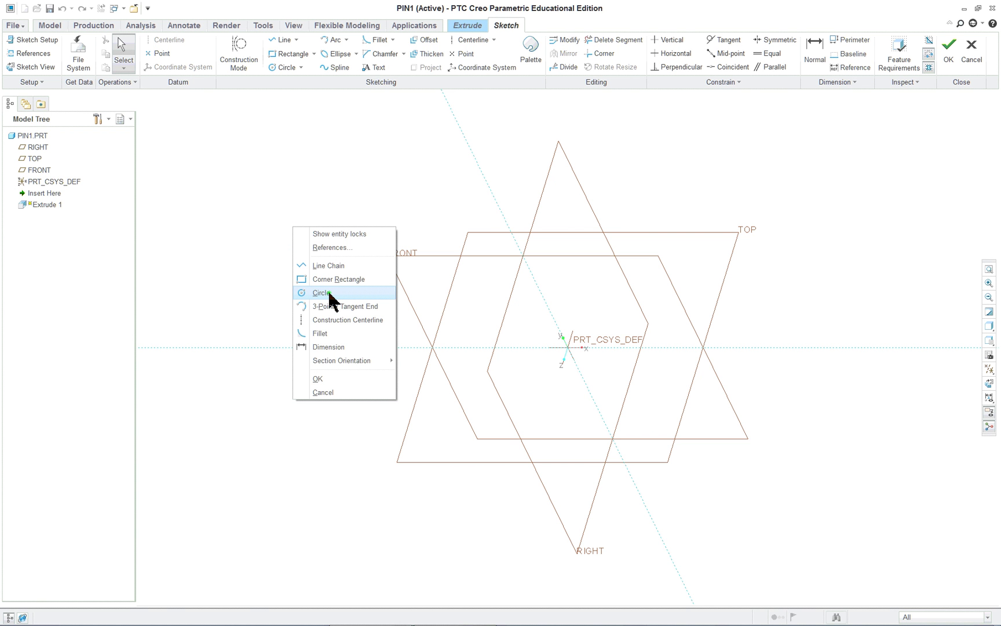
- Sketch a circle centred on the part origin, initially 182.128 in diameter
click(323, 293)
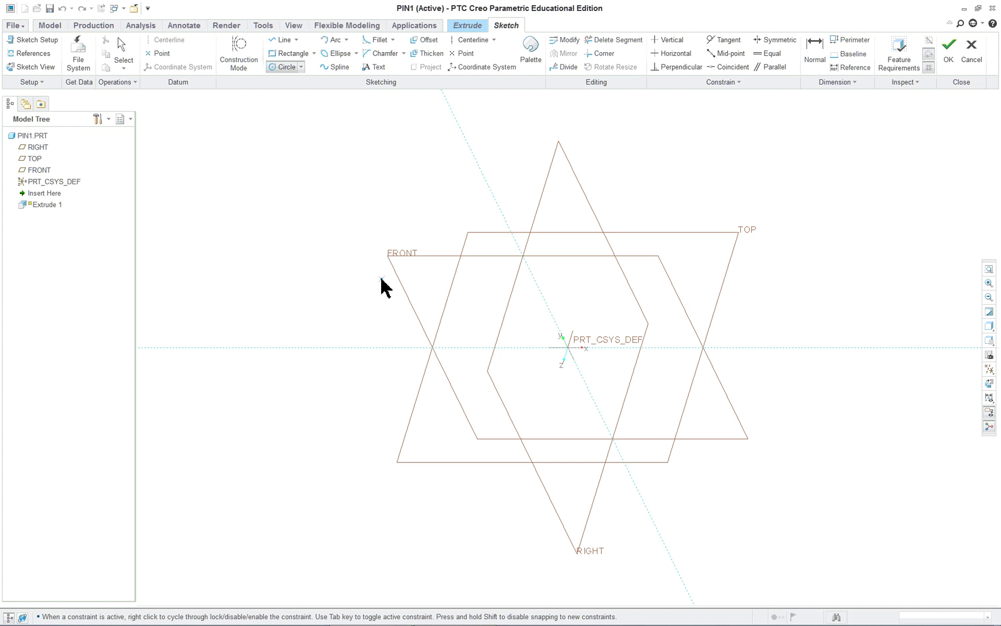
click(568, 348)
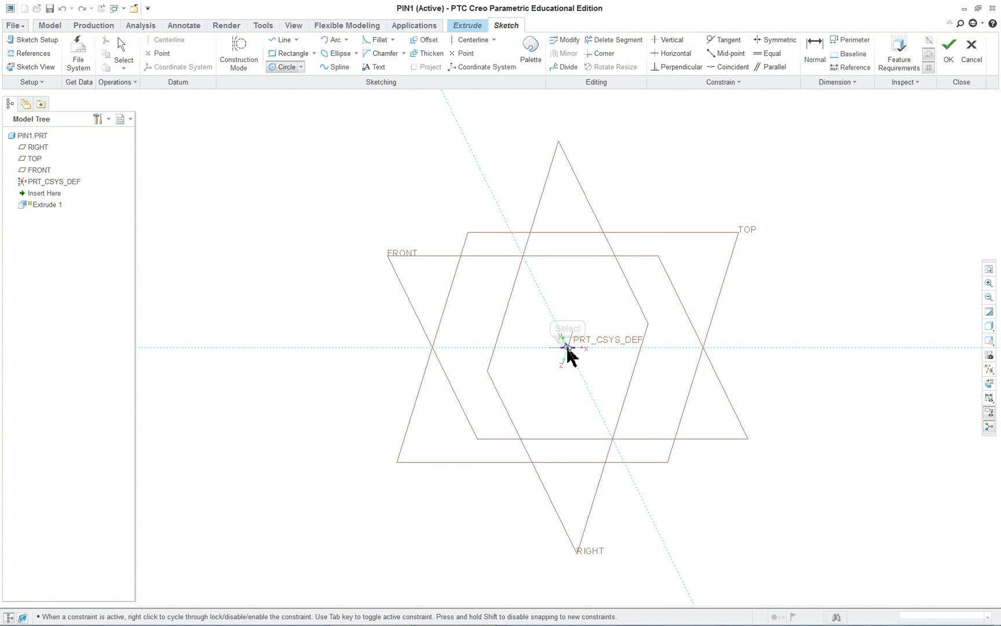
click(567, 348)
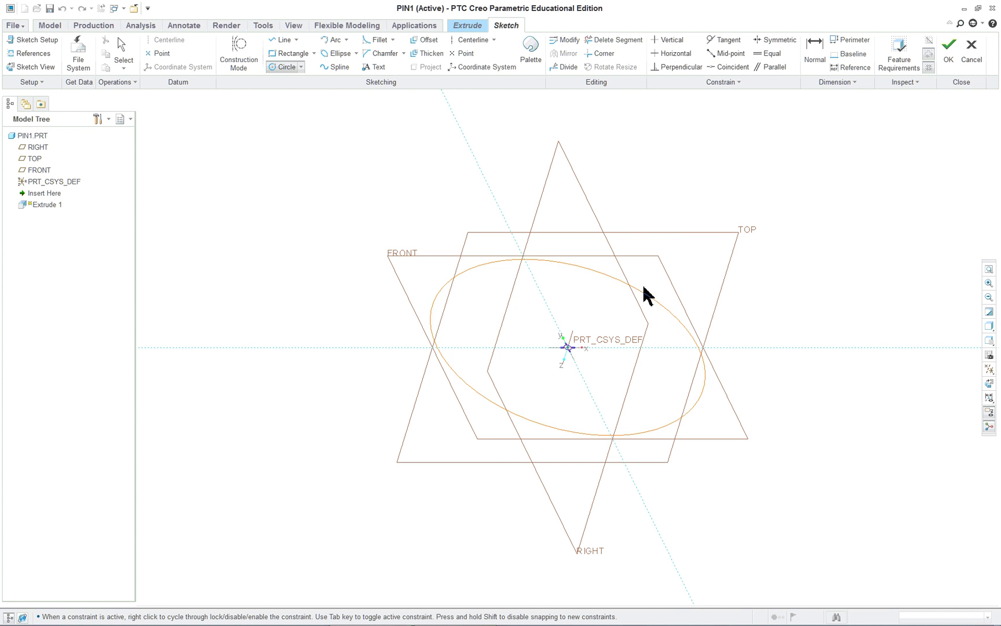
click(587, 322)
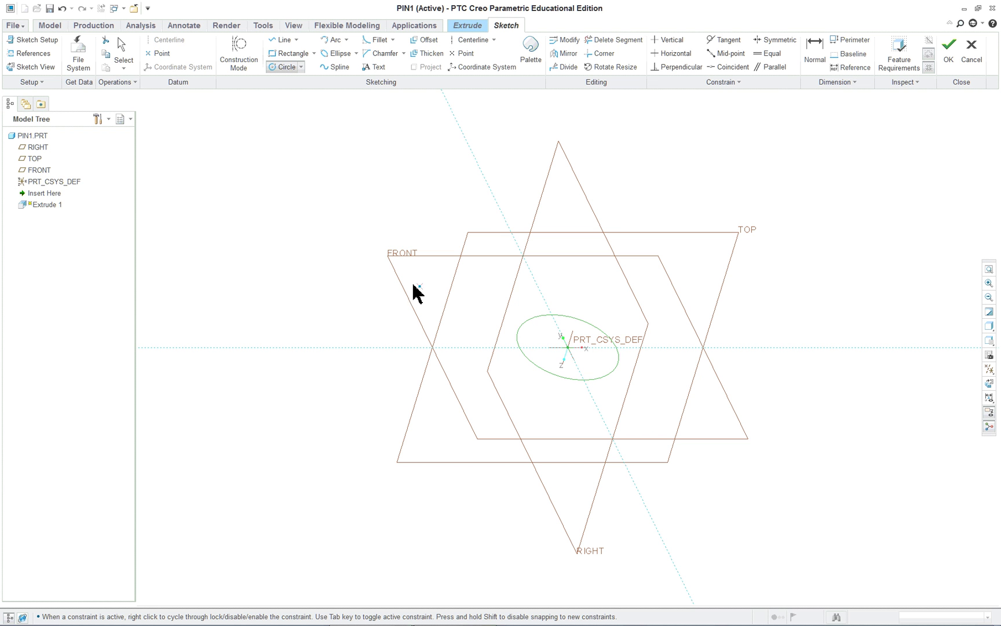
middle_click(346, 284)
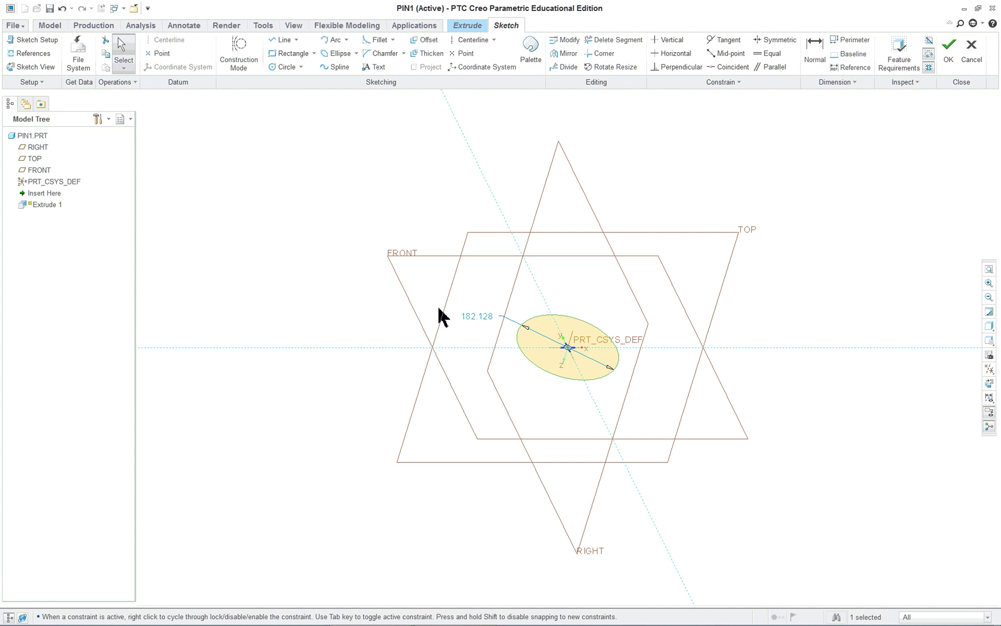
- Change the sketched circle's diameter from 182.128 to 1.000
double_click(476, 316)
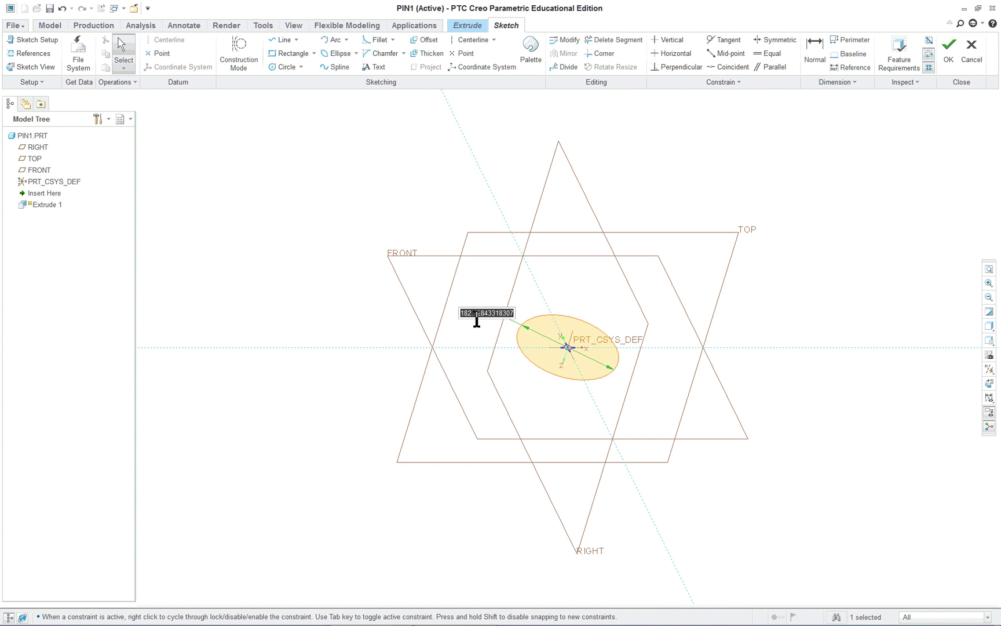
text(1)
key(Return)
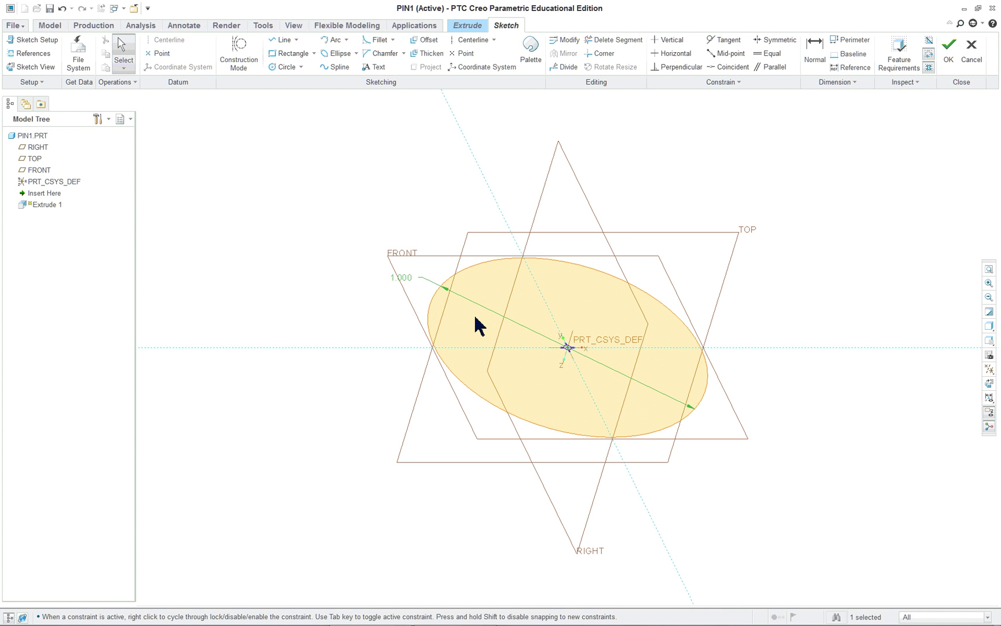
right_click(320, 223)
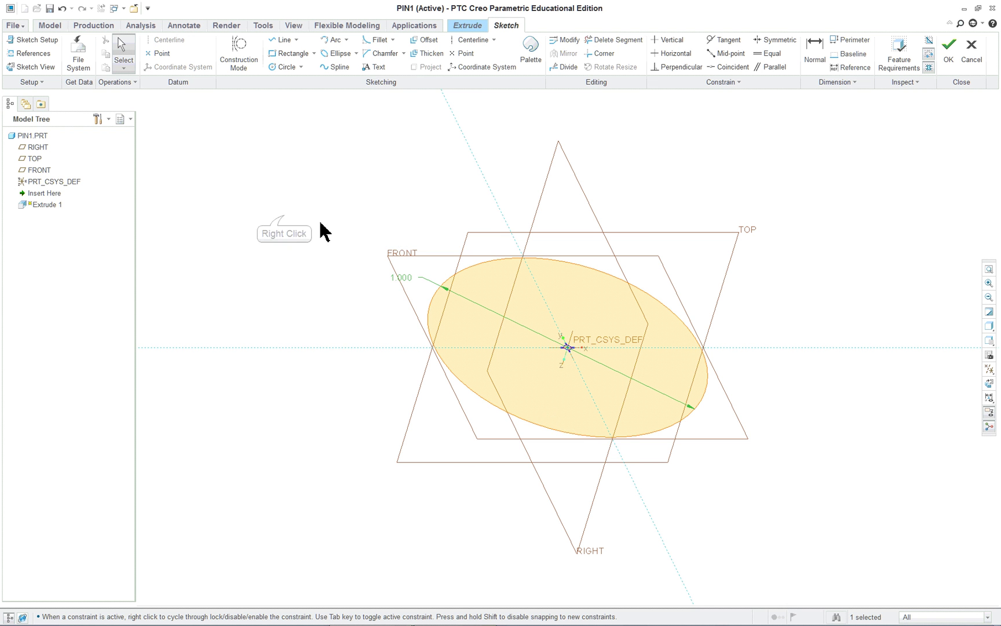
right_click(284, 215)
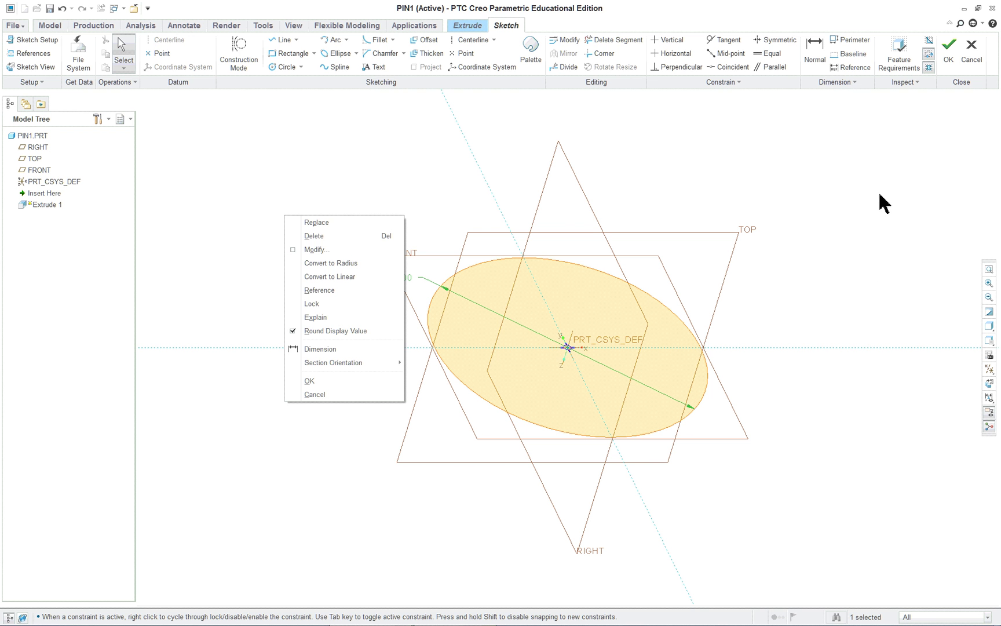
click(953, 50)
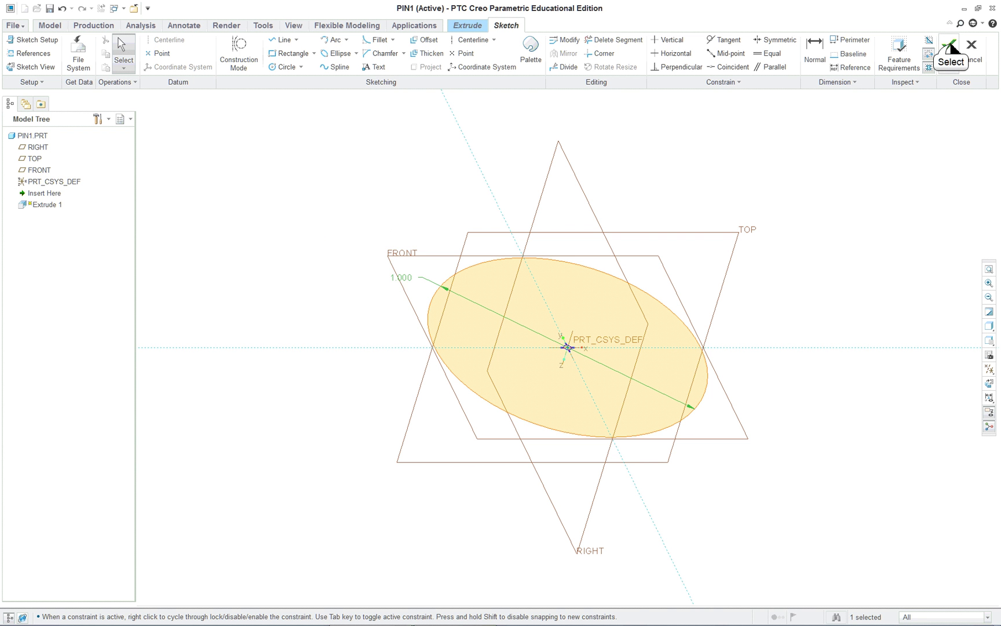
- Close the sketch and complete Extrude 1 as a 5.000-deep solid cylinder
click(950, 48)
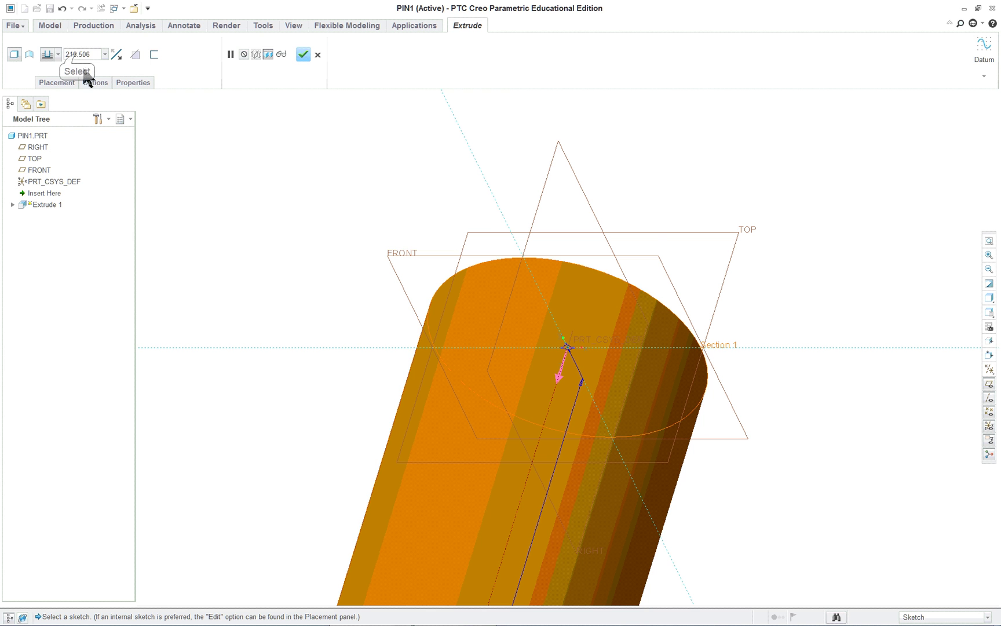
click(77, 54)
text(5)
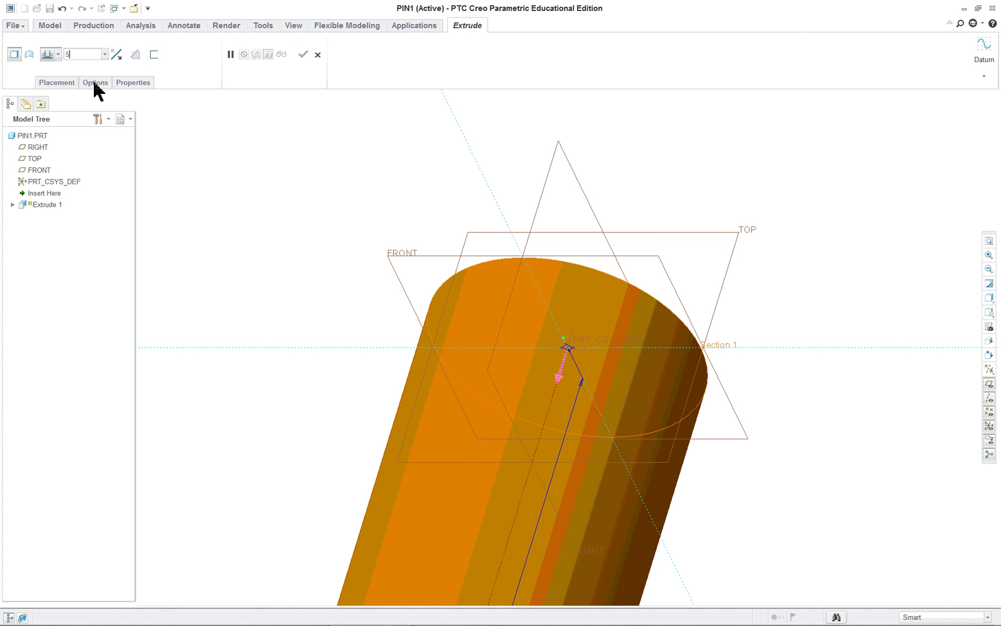
key(Return)
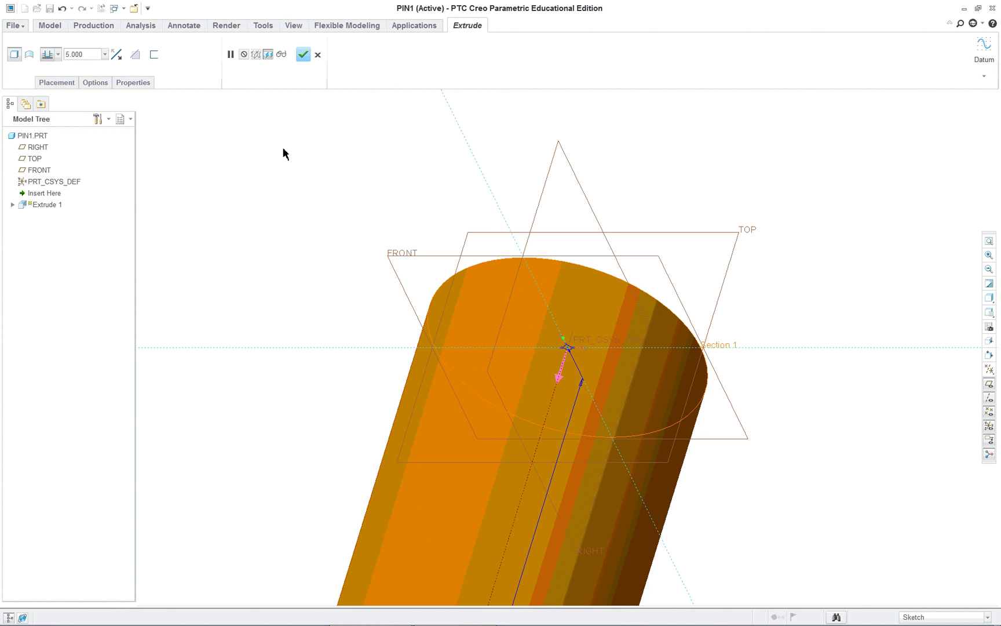
click(303, 56)
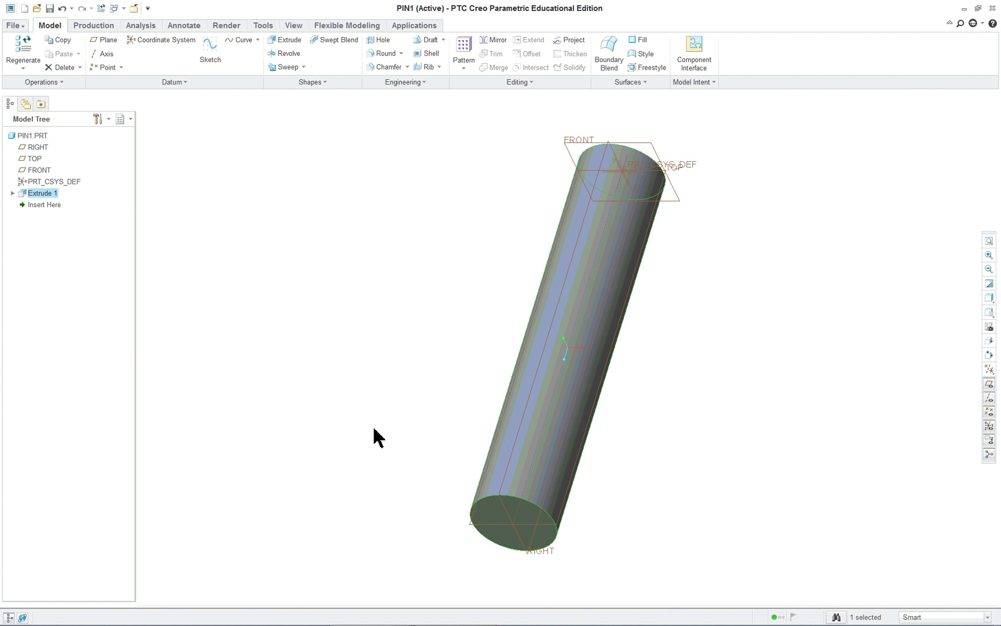
- Add Round 1 at 0.060 to both circular end edges of the cylinder
click(527, 509)
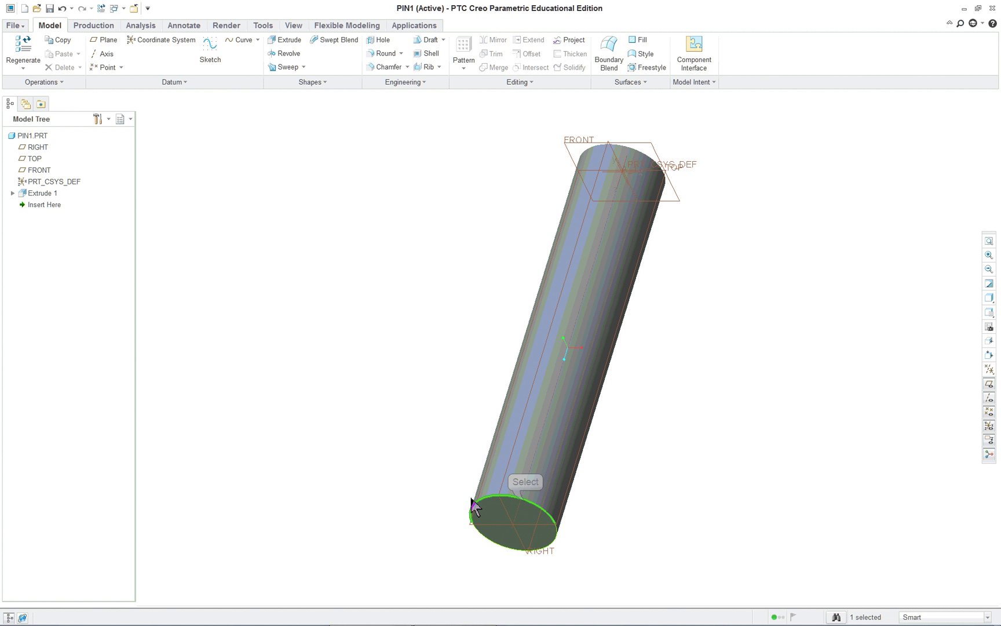
right_click(354, 321)
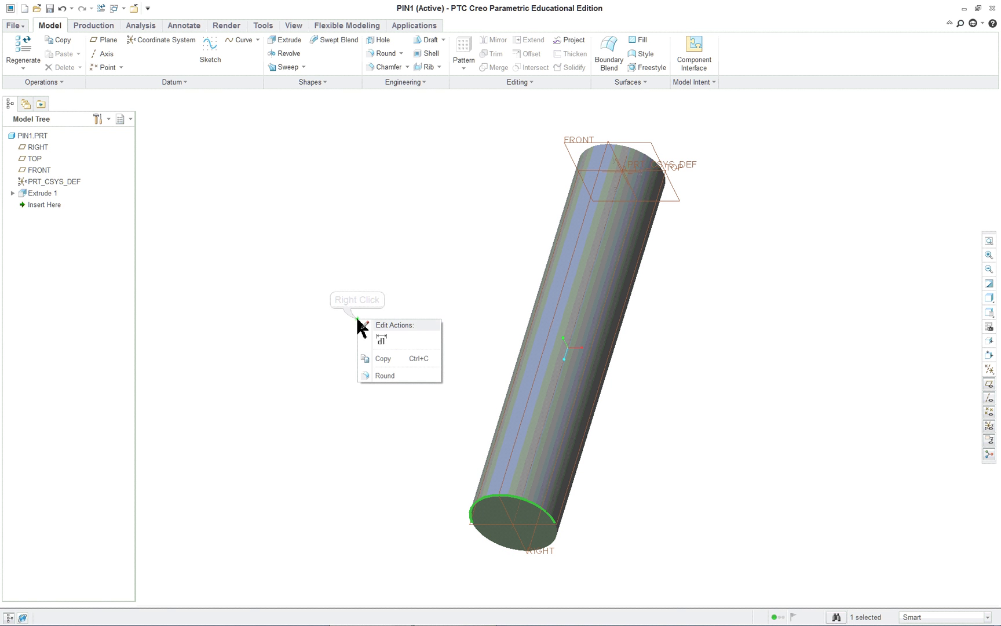
click(379, 376)
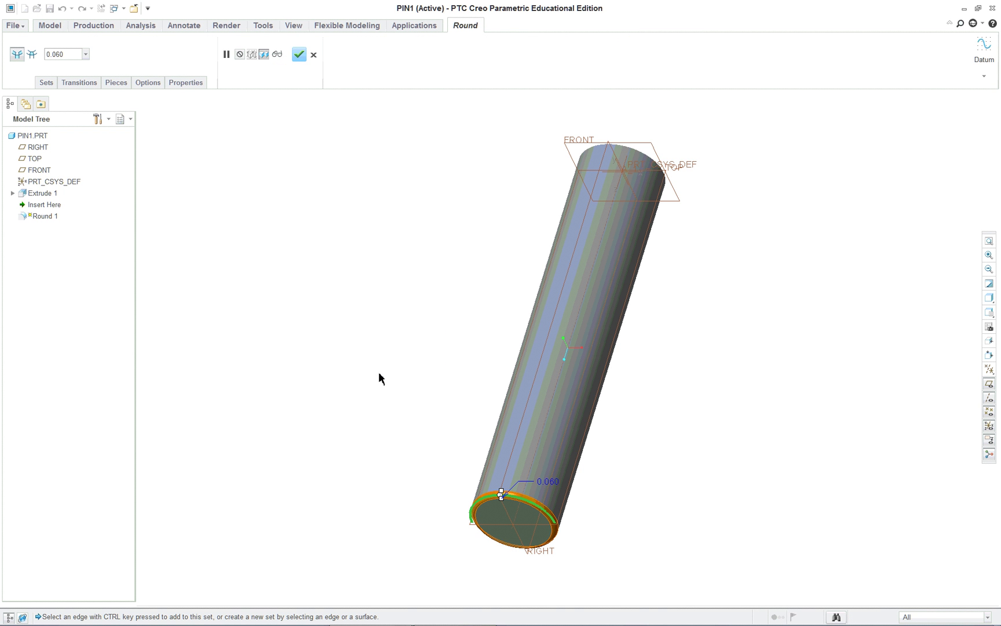
click(647, 155)
ctrl+click(647, 156)
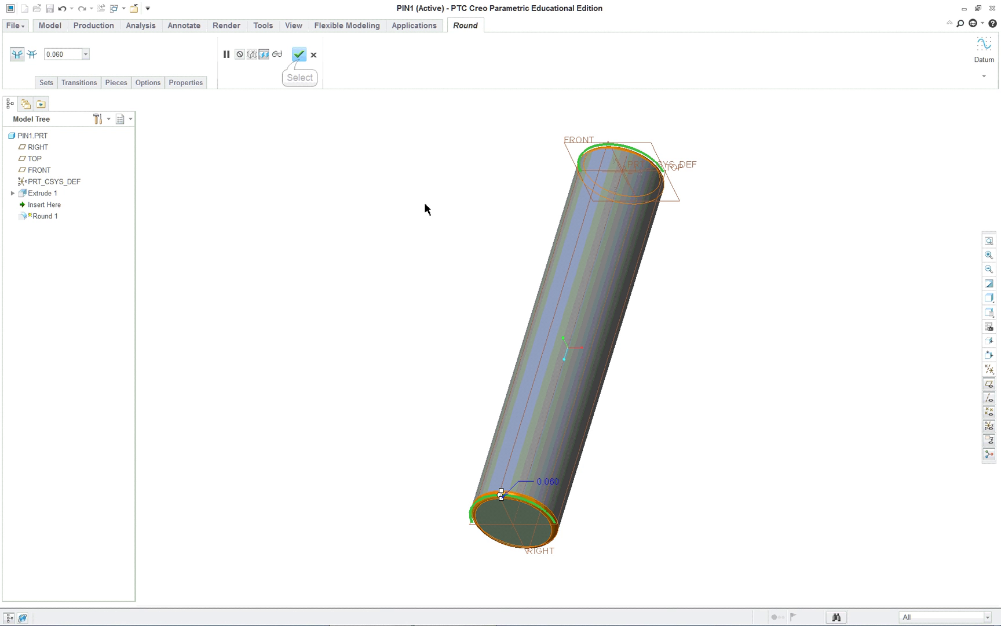
click(299, 55)
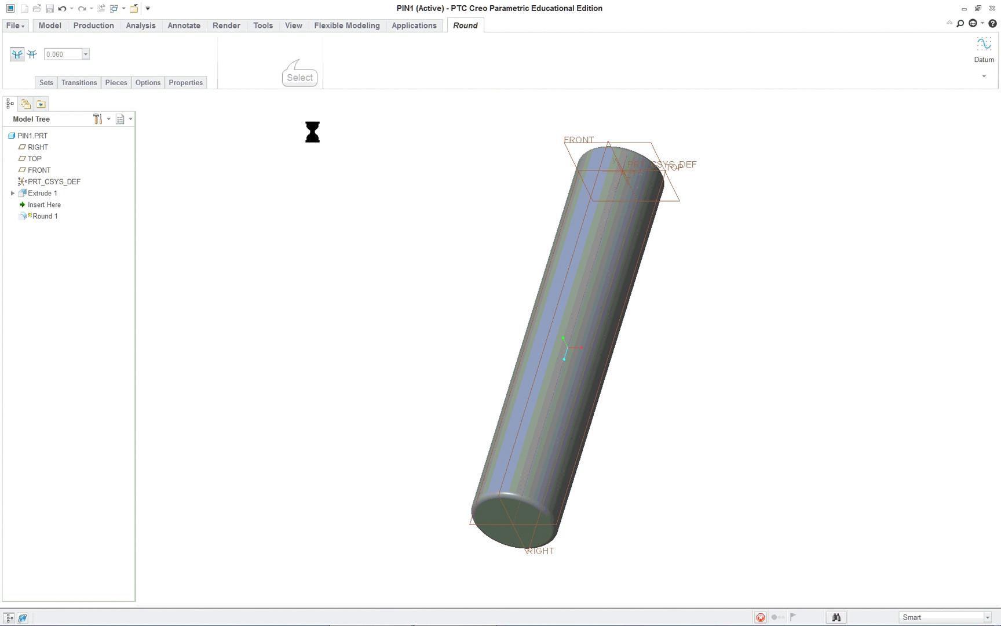
- Clear the selection and orbit the pin to a near-horizontal view
click(365, 254)
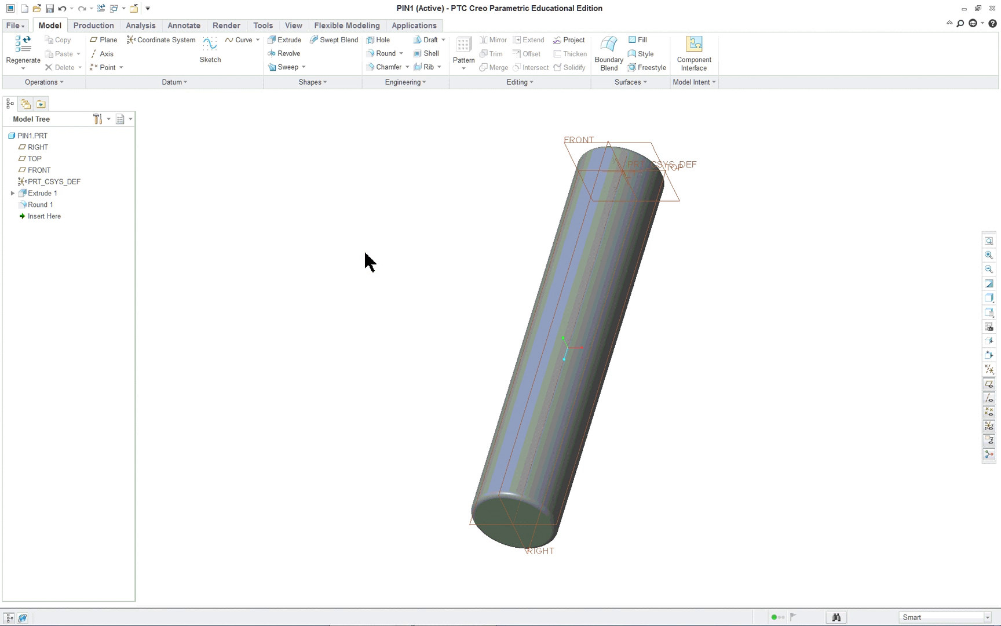
mouse_move(527, 414)
middle_down()
mouse_move(452, 332)
mouse_move(371, 346)
mouse_move(436, 329)
mouse_move(499, 361)
mouse_move(496, 377)
middle_up()
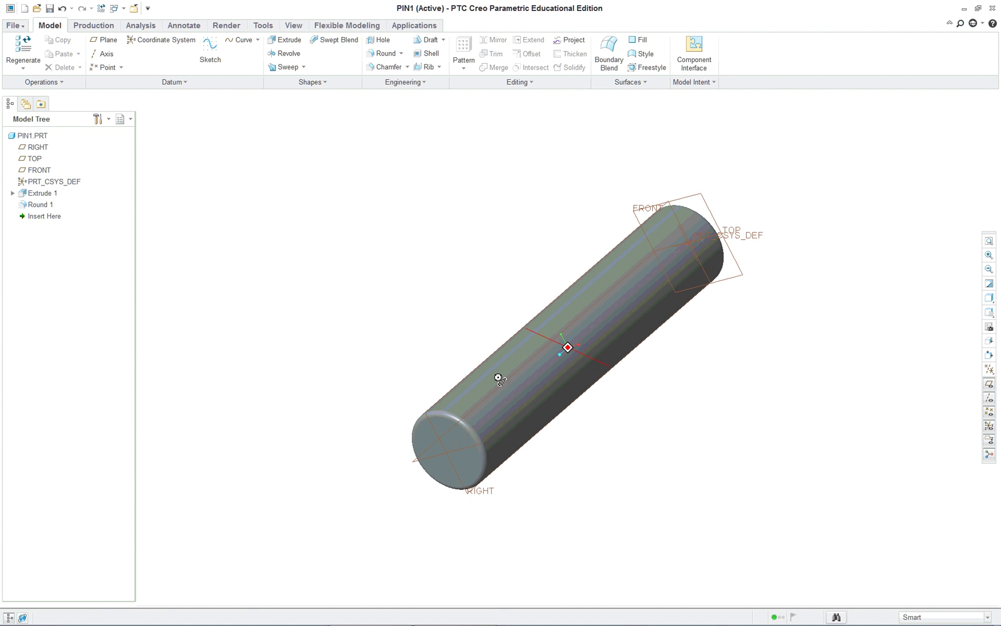
click(293, 26)
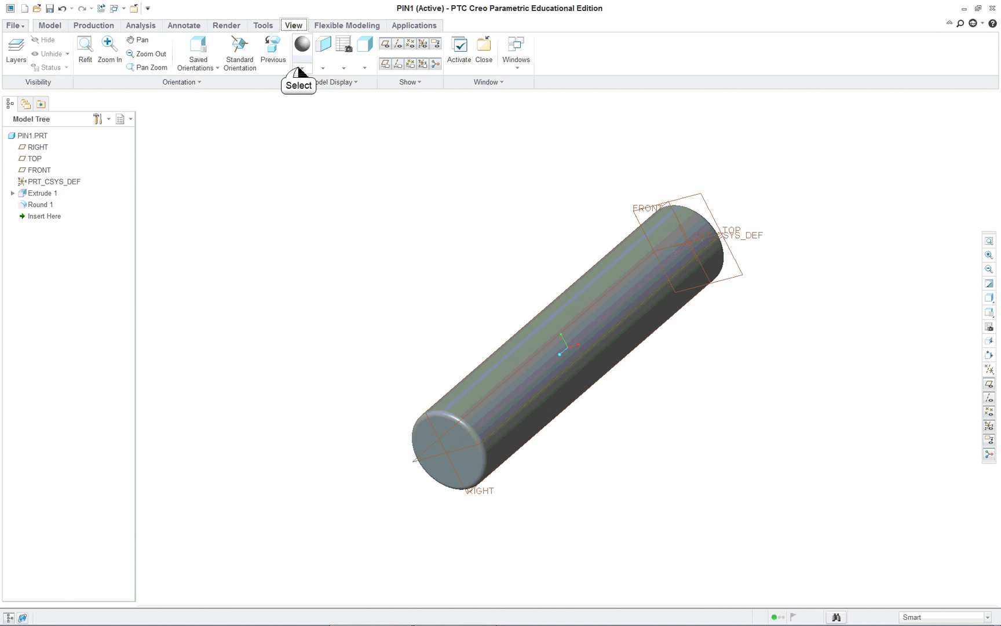
- Apply a copper appearance from the std-metals library to the whole PIN1.PRT part
click(301, 69)
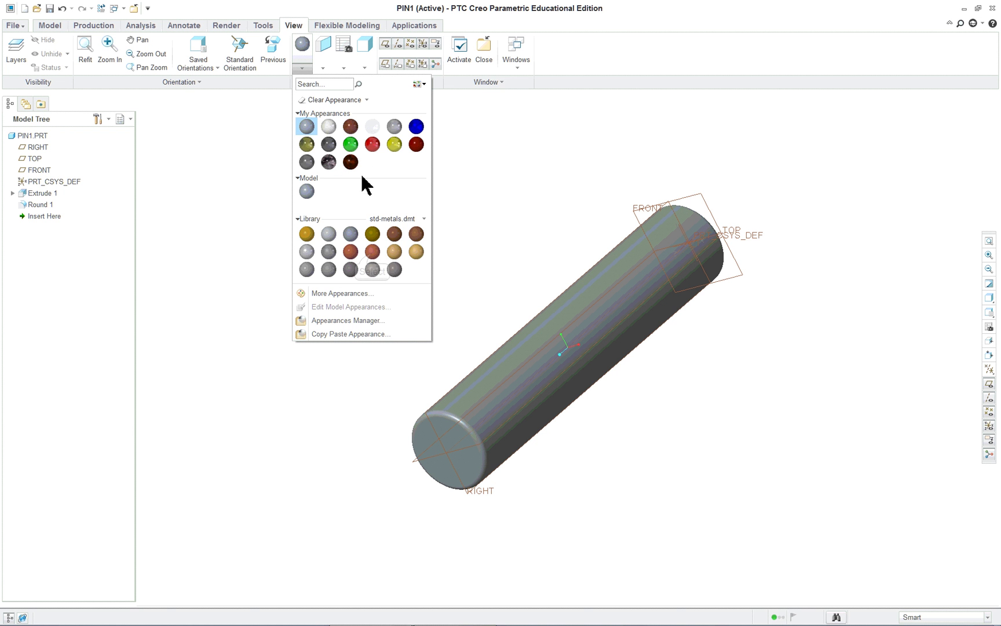
click(372, 252)
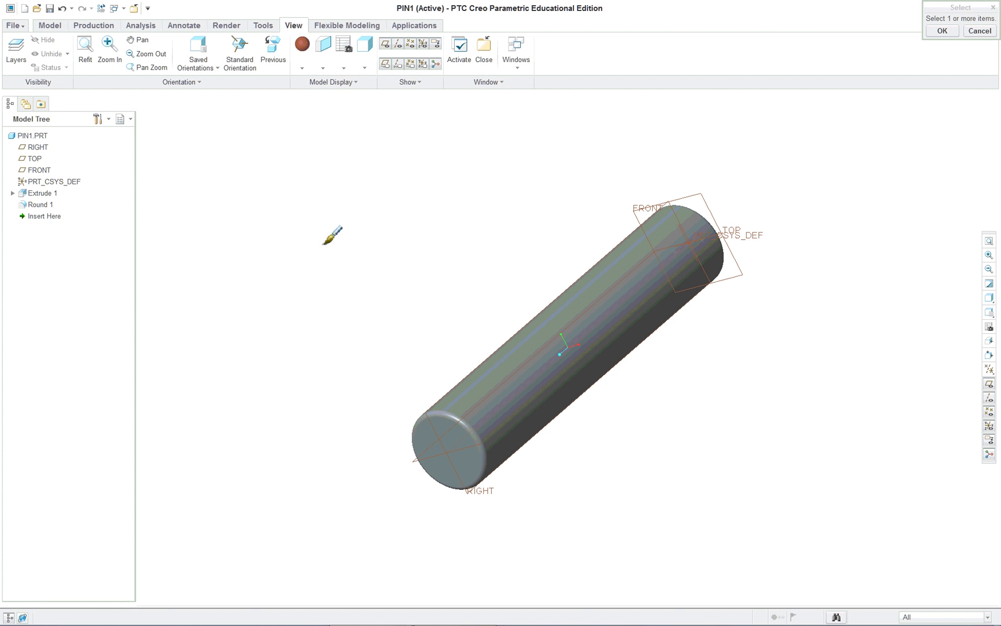
click(38, 137)
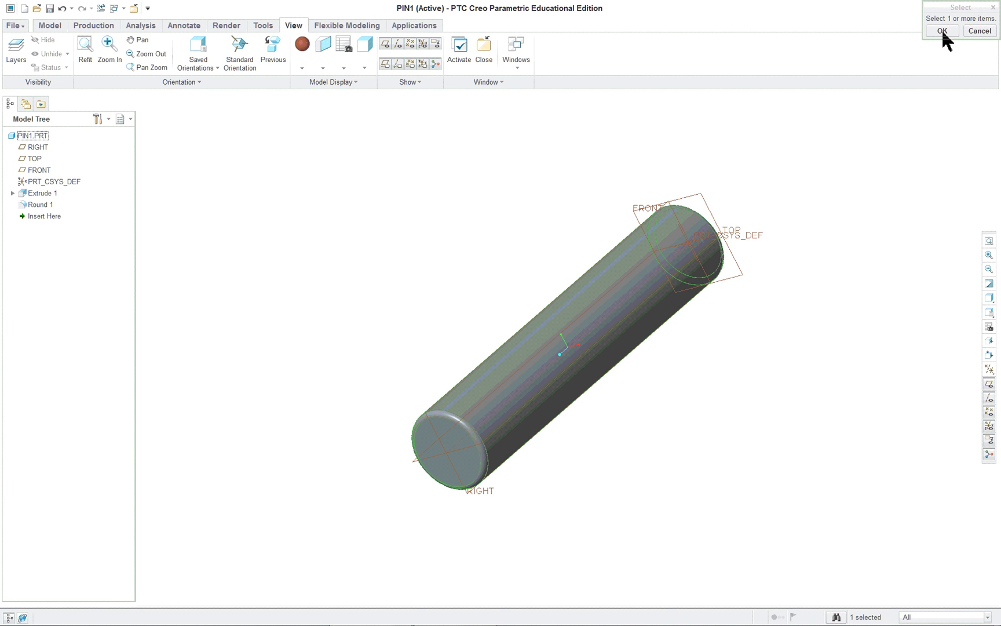
middle_click(391, 214)
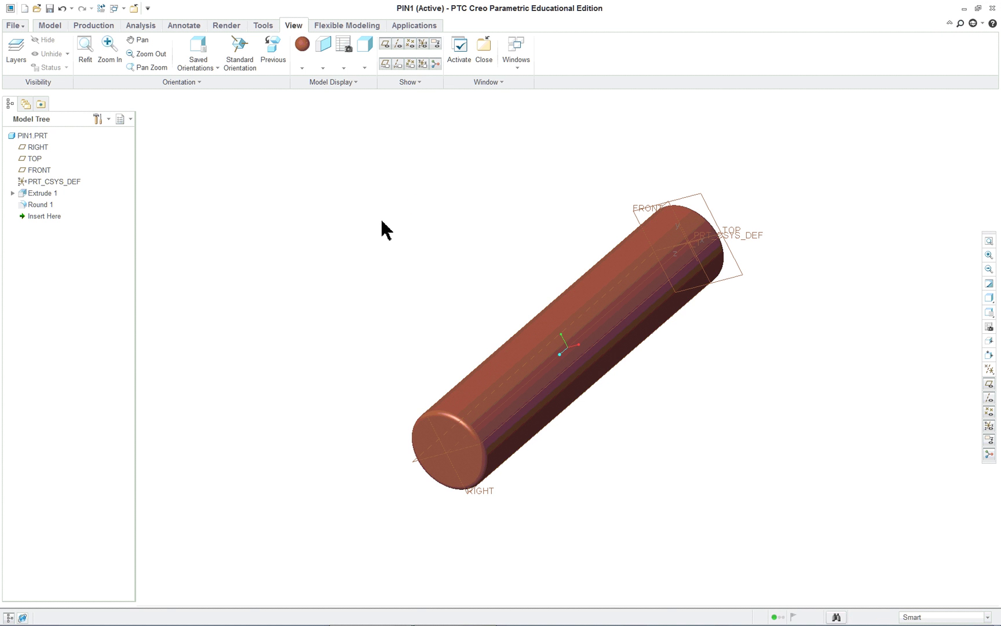
- Orbit the copper pin back to its upright diagonal default orientation
mouse_move(382, 223)
middle_down()
mouse_move(386, 273)
mouse_move(297, 357)
mouse_move(356, 284)
mouse_move(505, 234)
mouse_move(402, 235)
middle_up()
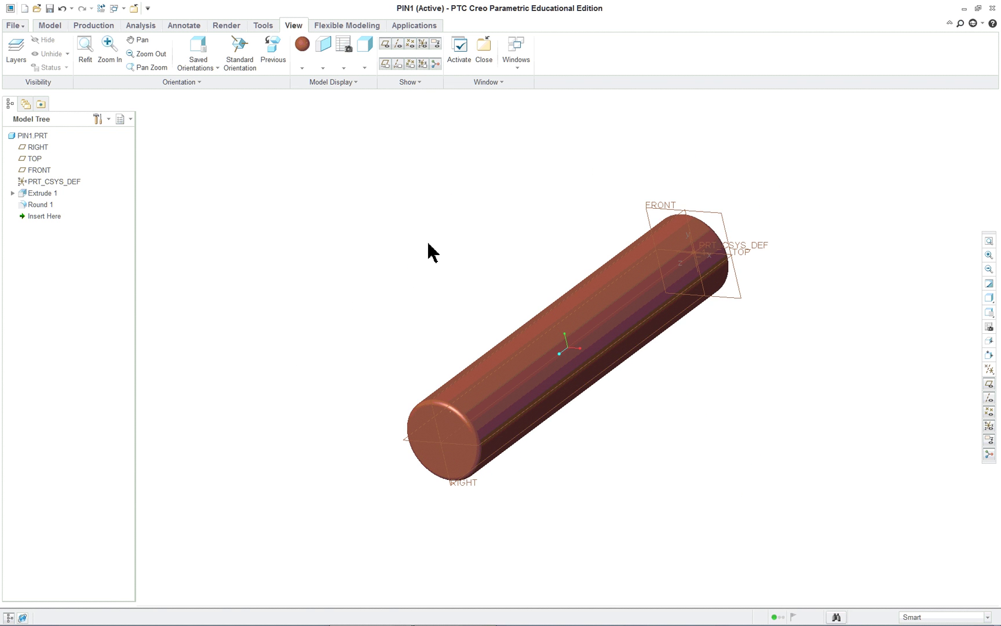